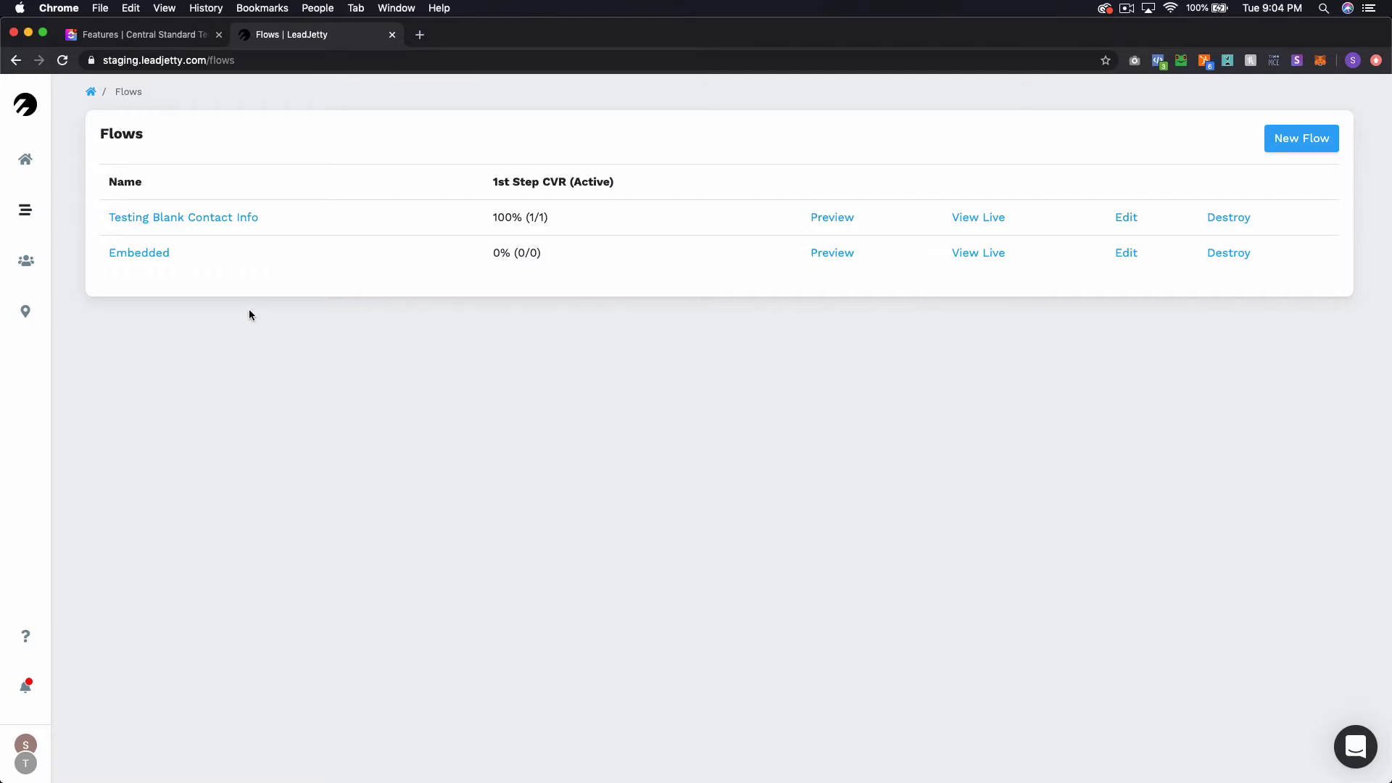
Open the Embedded flow and view variant A's steps.
left_click(139, 253)
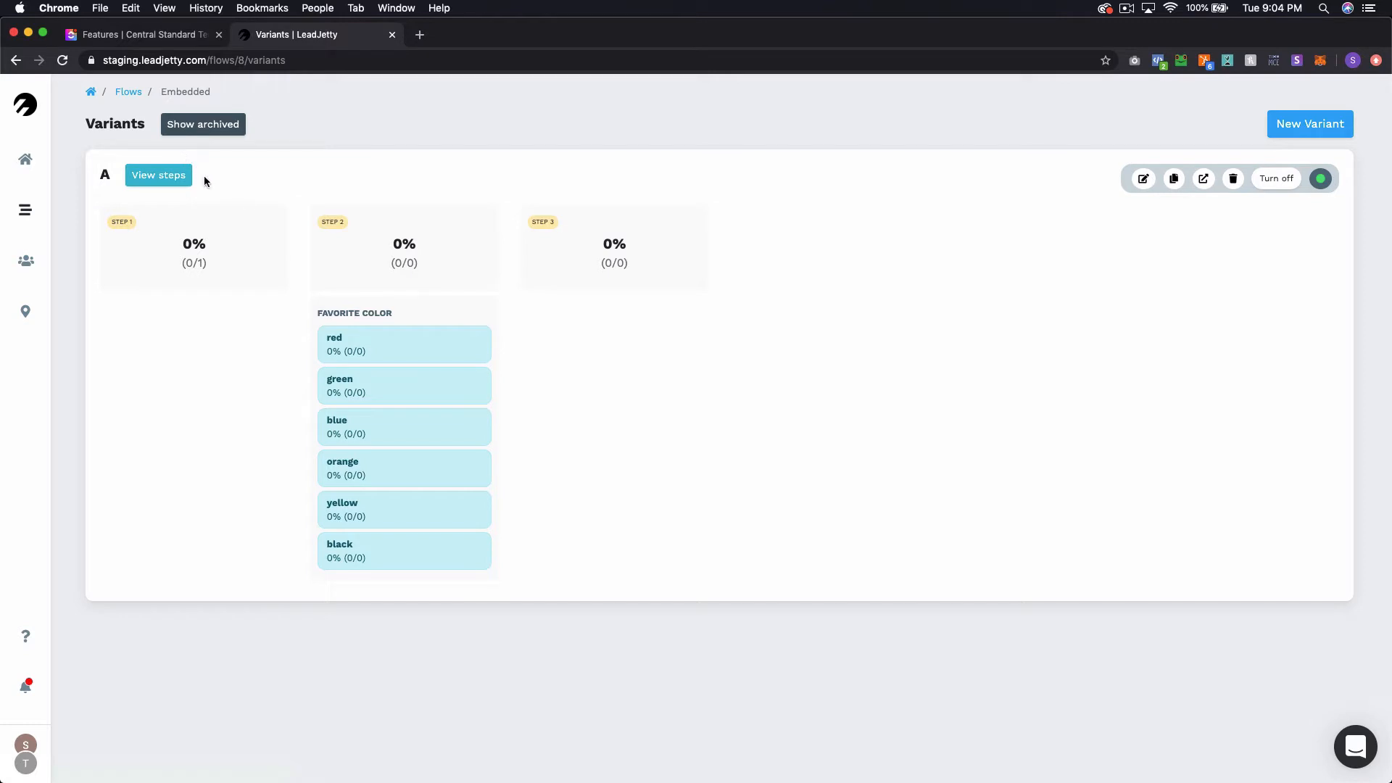
left_click(173, 174)
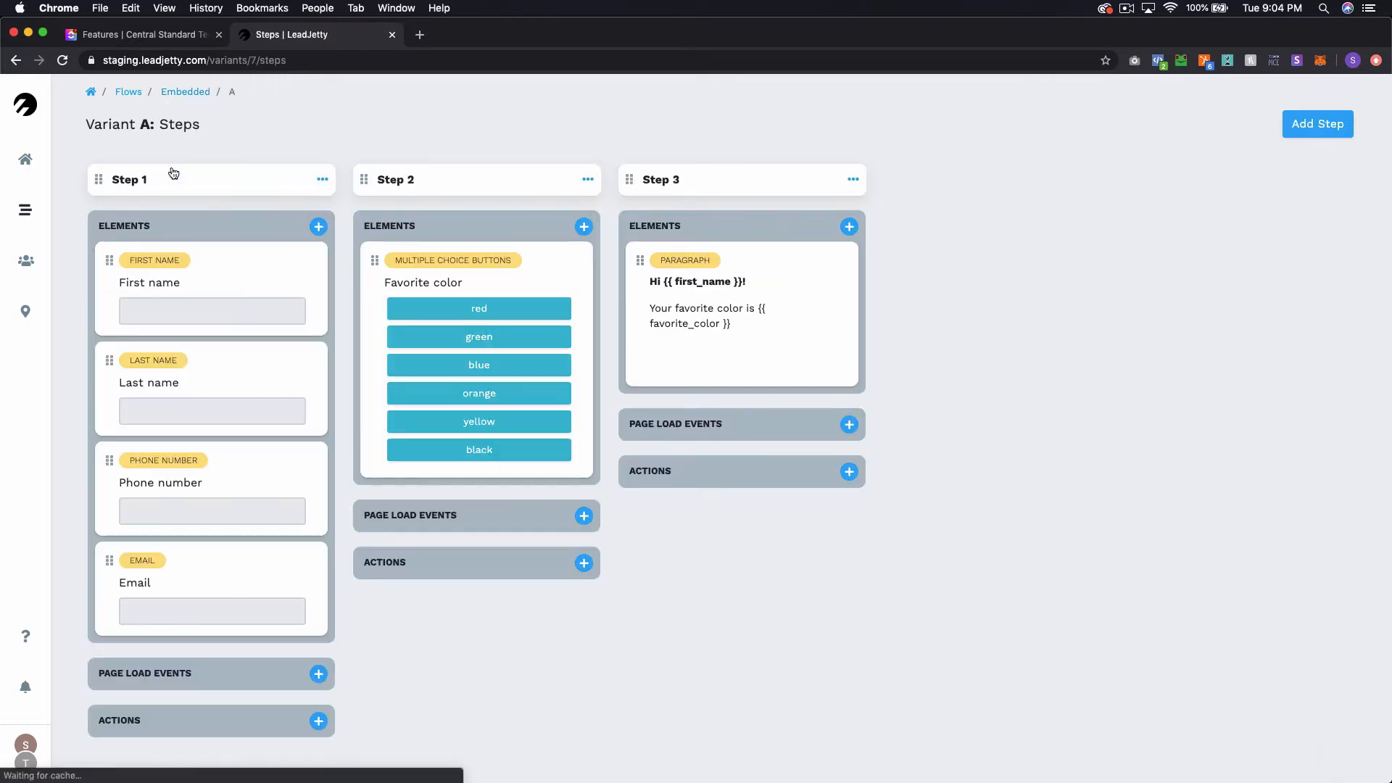
scroll(232, 216, "down", 2)
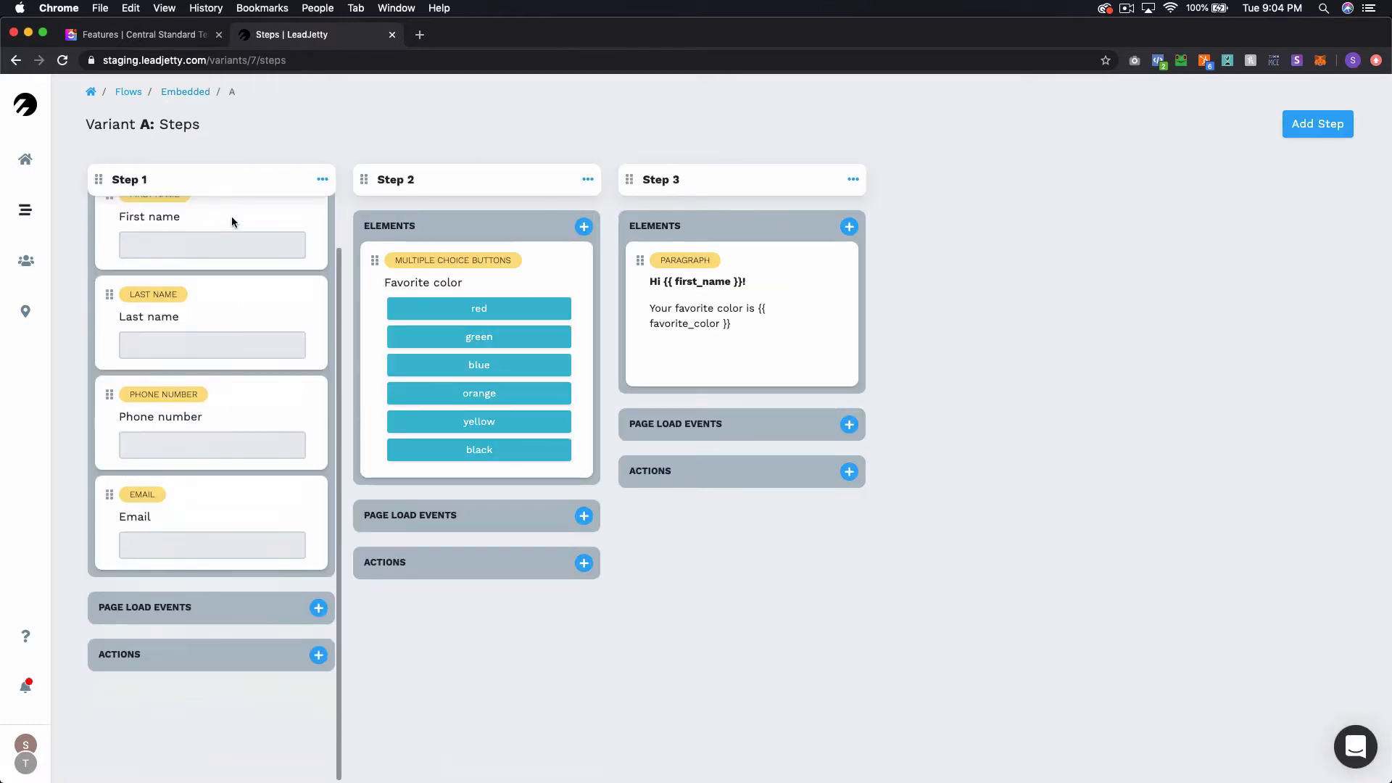
scroll(232, 216, "up", 2)
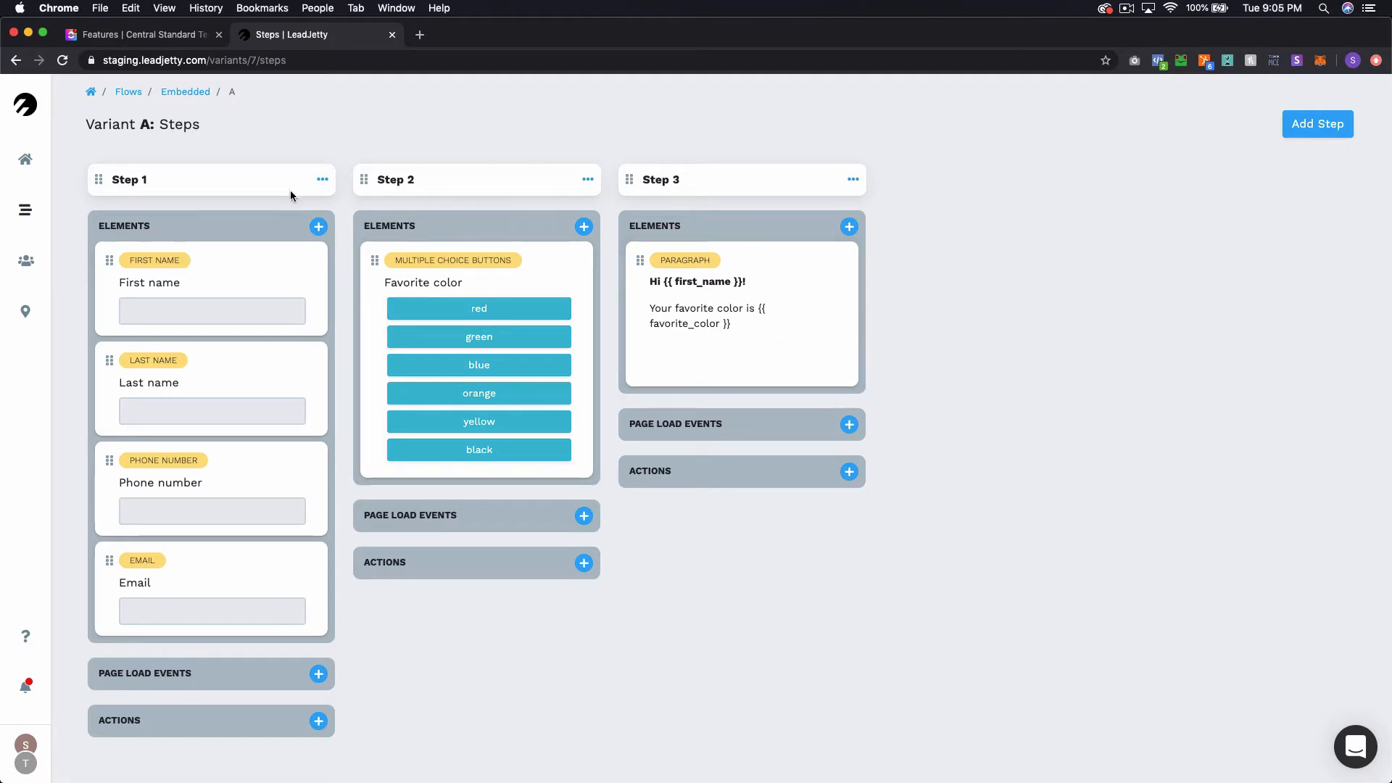
Inspect the settings of the Favorite color, First name and Last name elements, then close the panel.
left_click(553, 273)
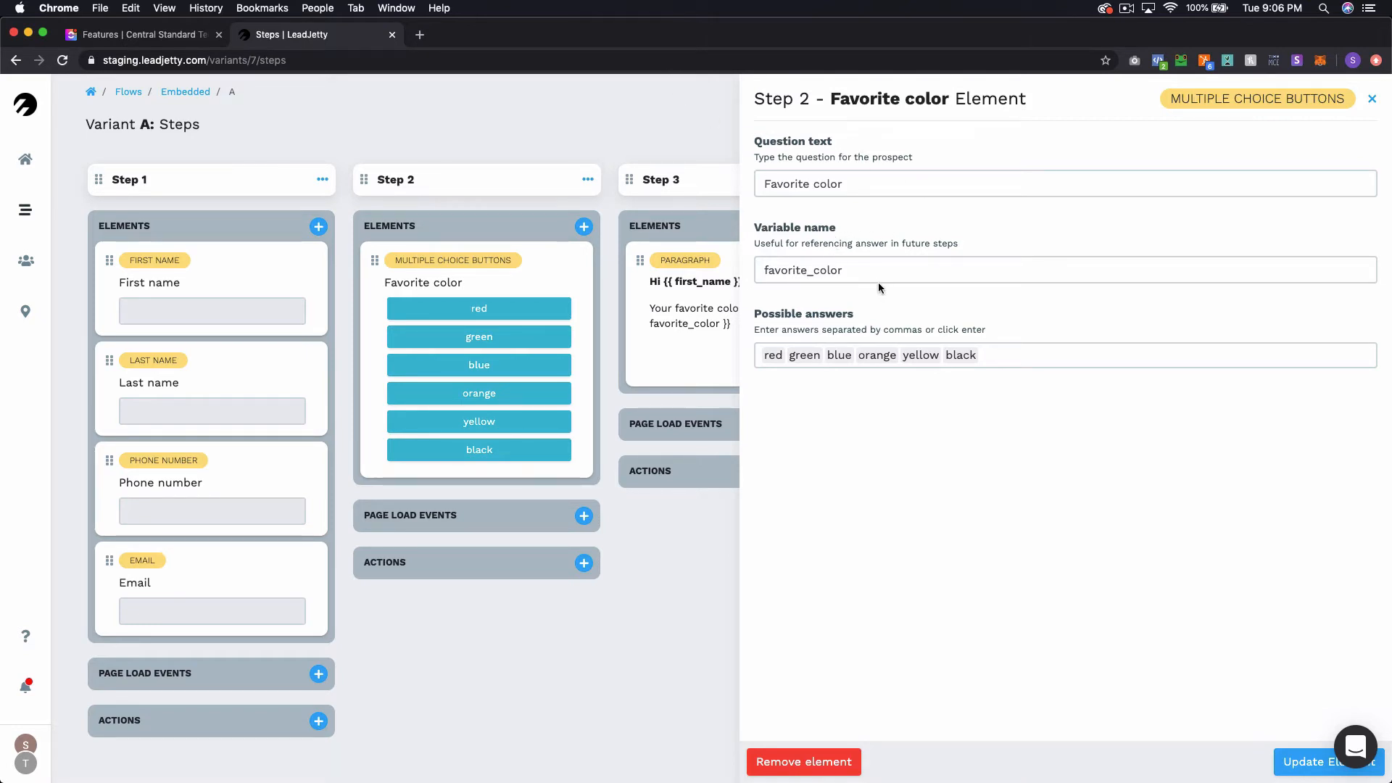
left_click(277, 255)
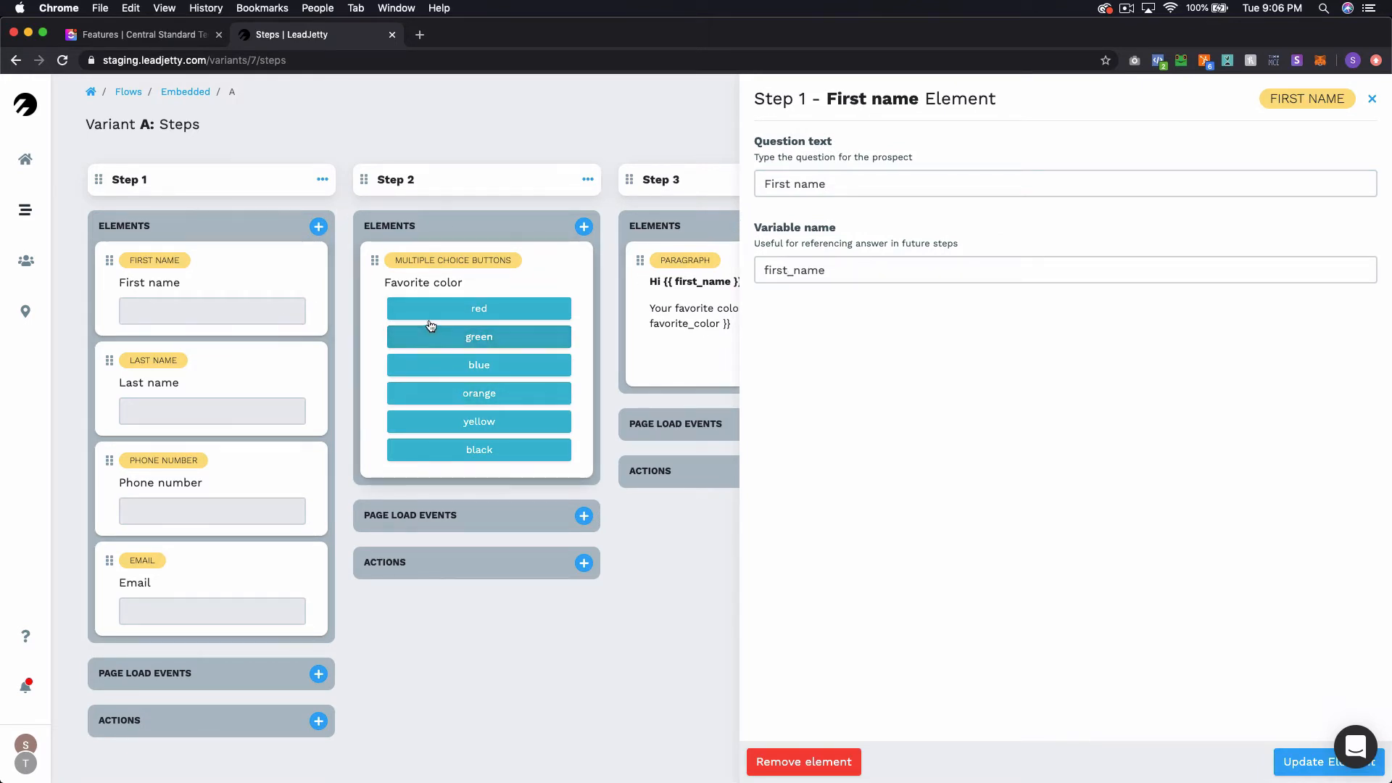
left_click(256, 354)
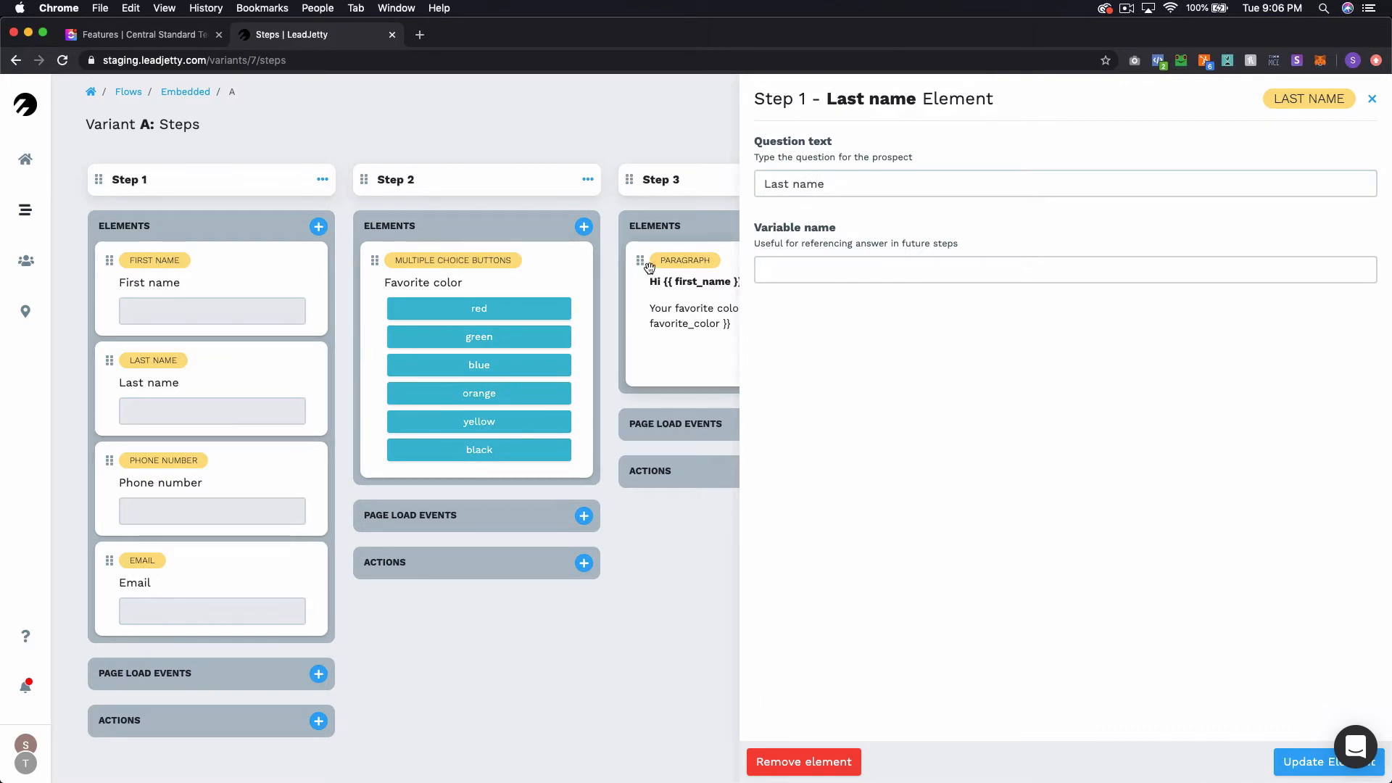
left_click(1372, 104)
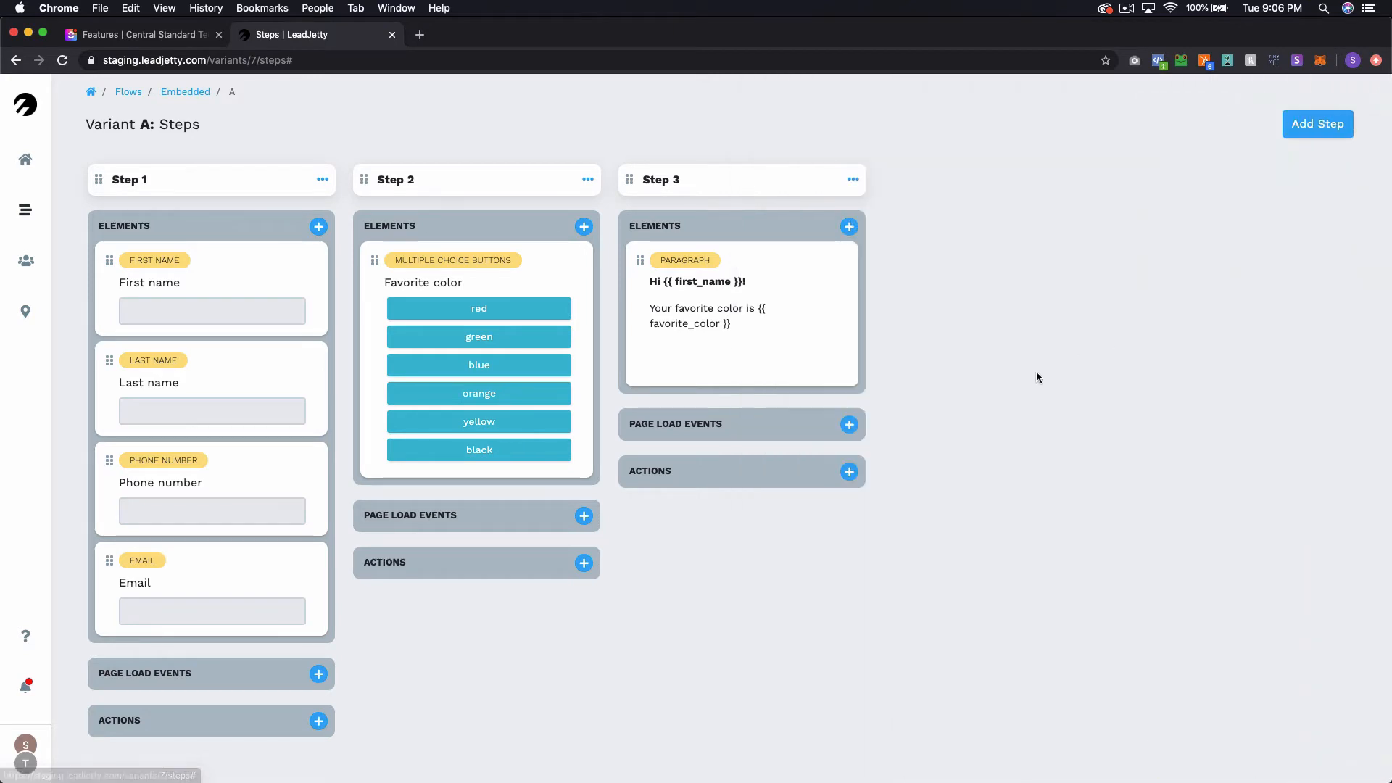
left_click(800, 317)
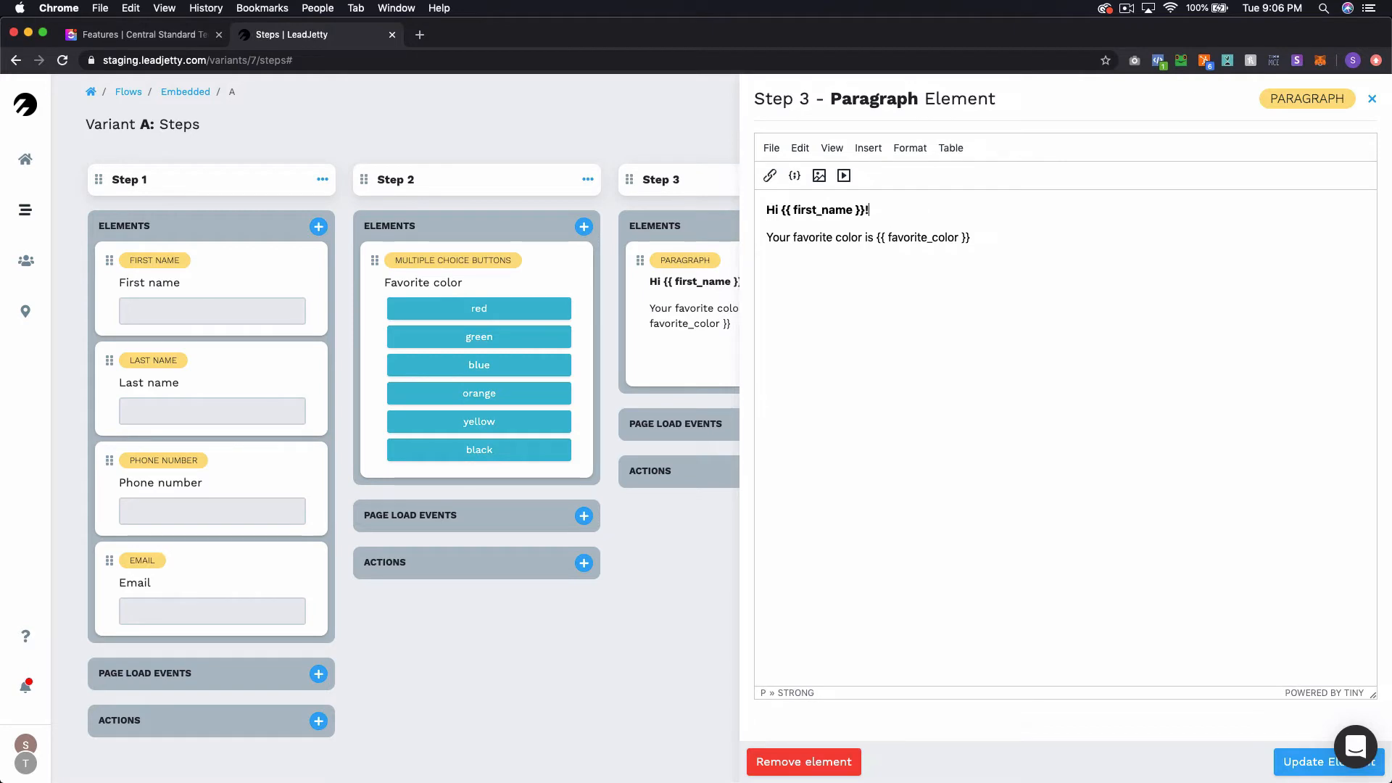
key("Return")
type("{%")
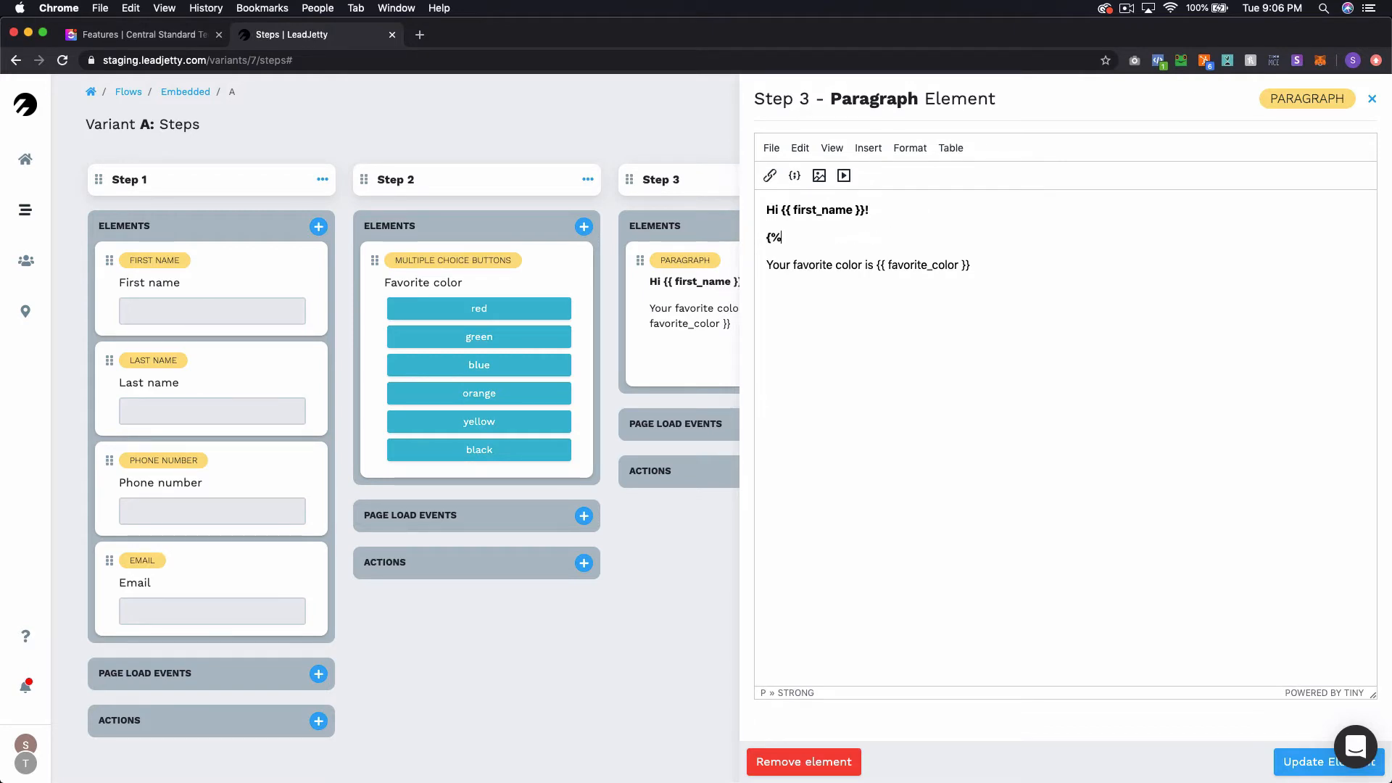
type(" if favorite_color == 'blue' ")
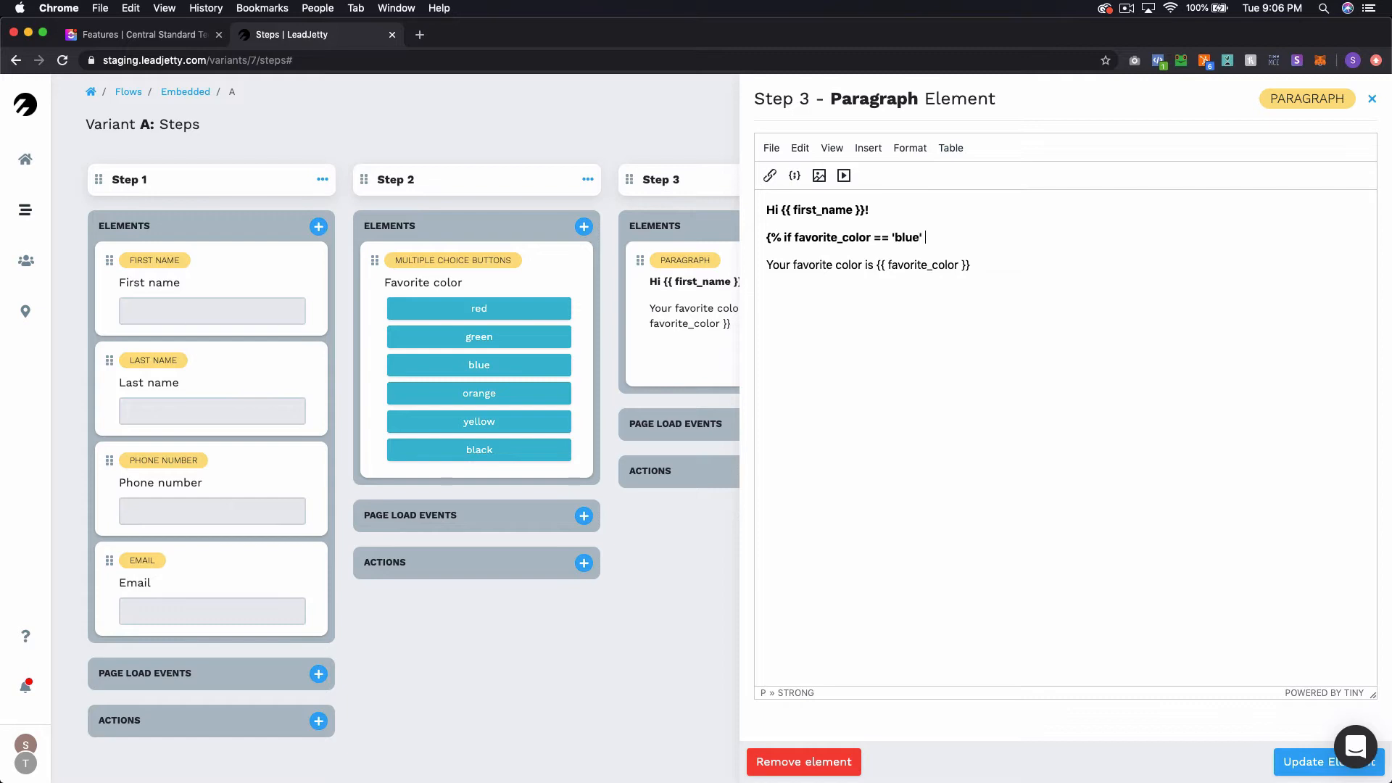
type("%}")
key("super+BackSpace")
key("BackSpace")
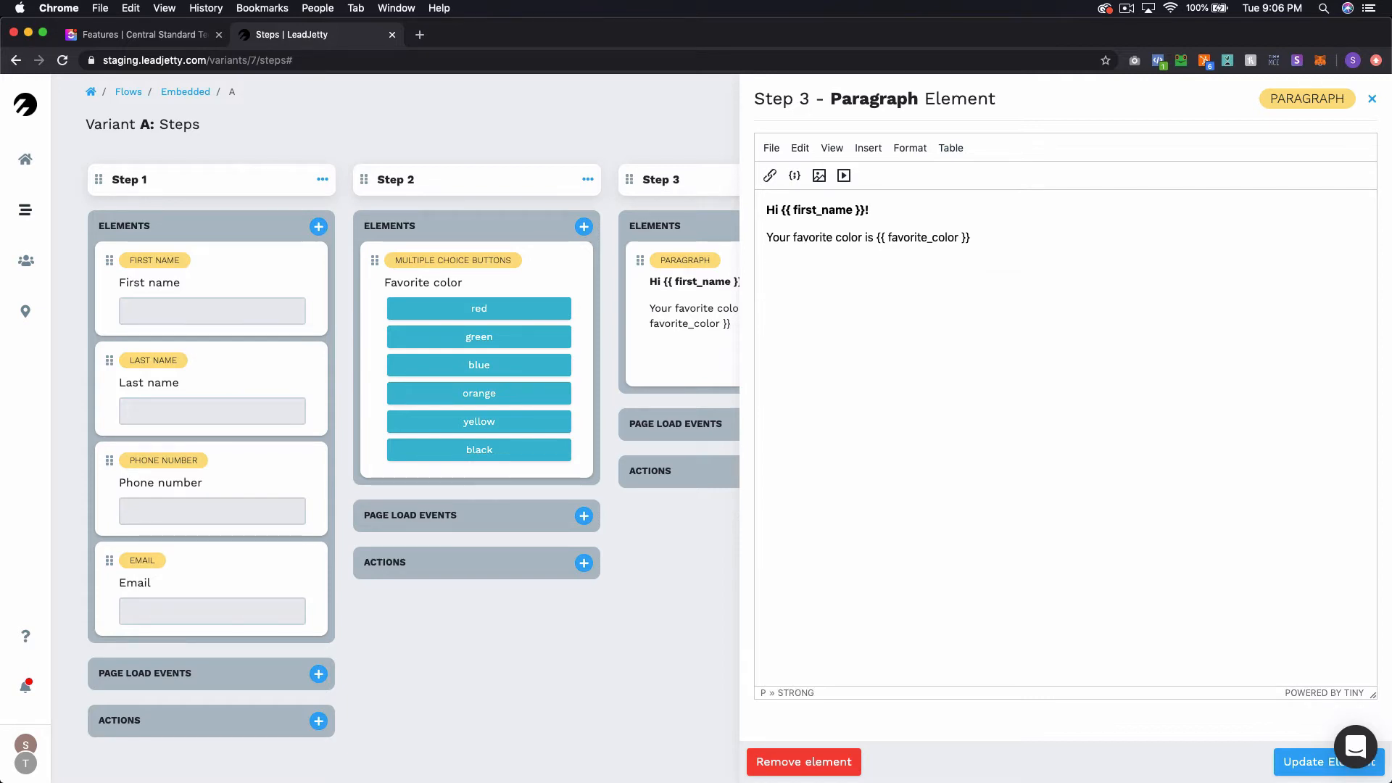
left_click(1372, 99)
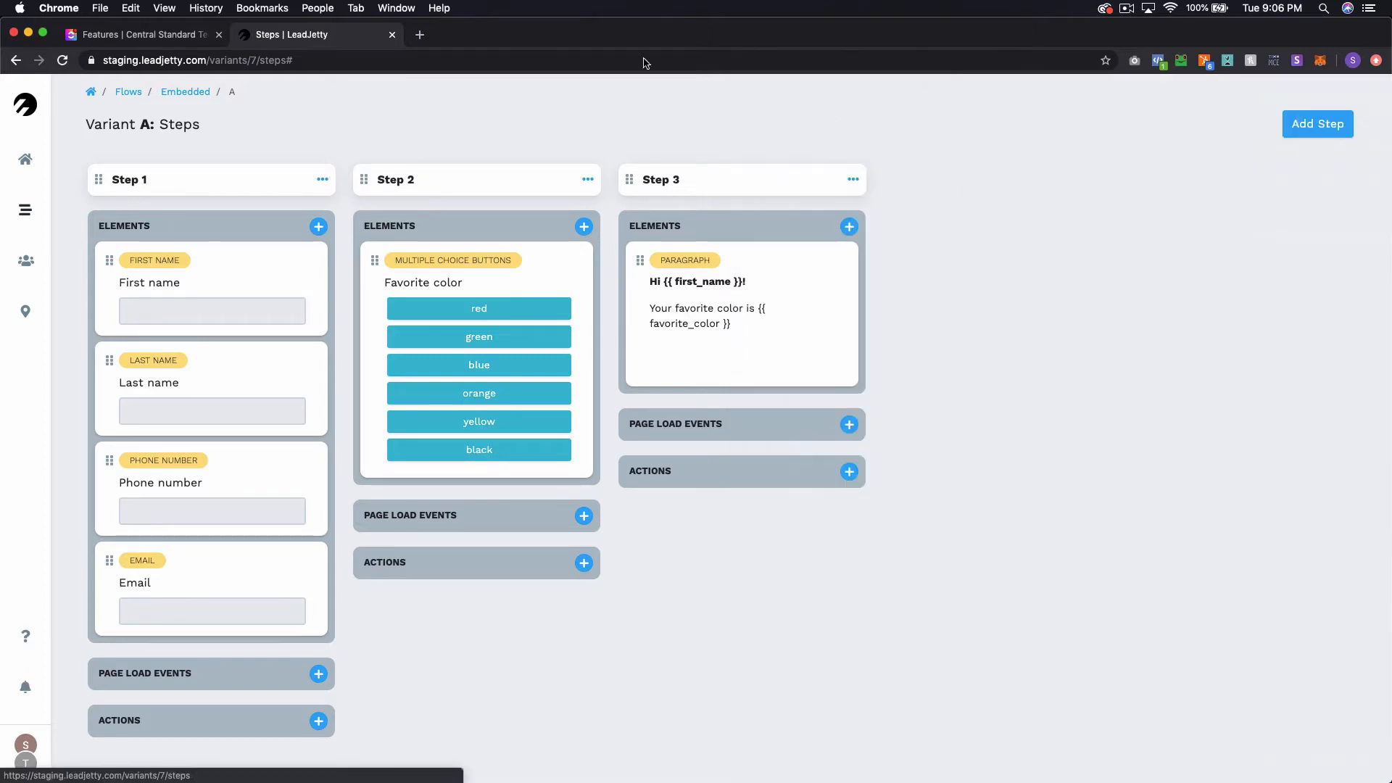
Return to the flows list and open the Embedded flow's live view.
key("super+r")
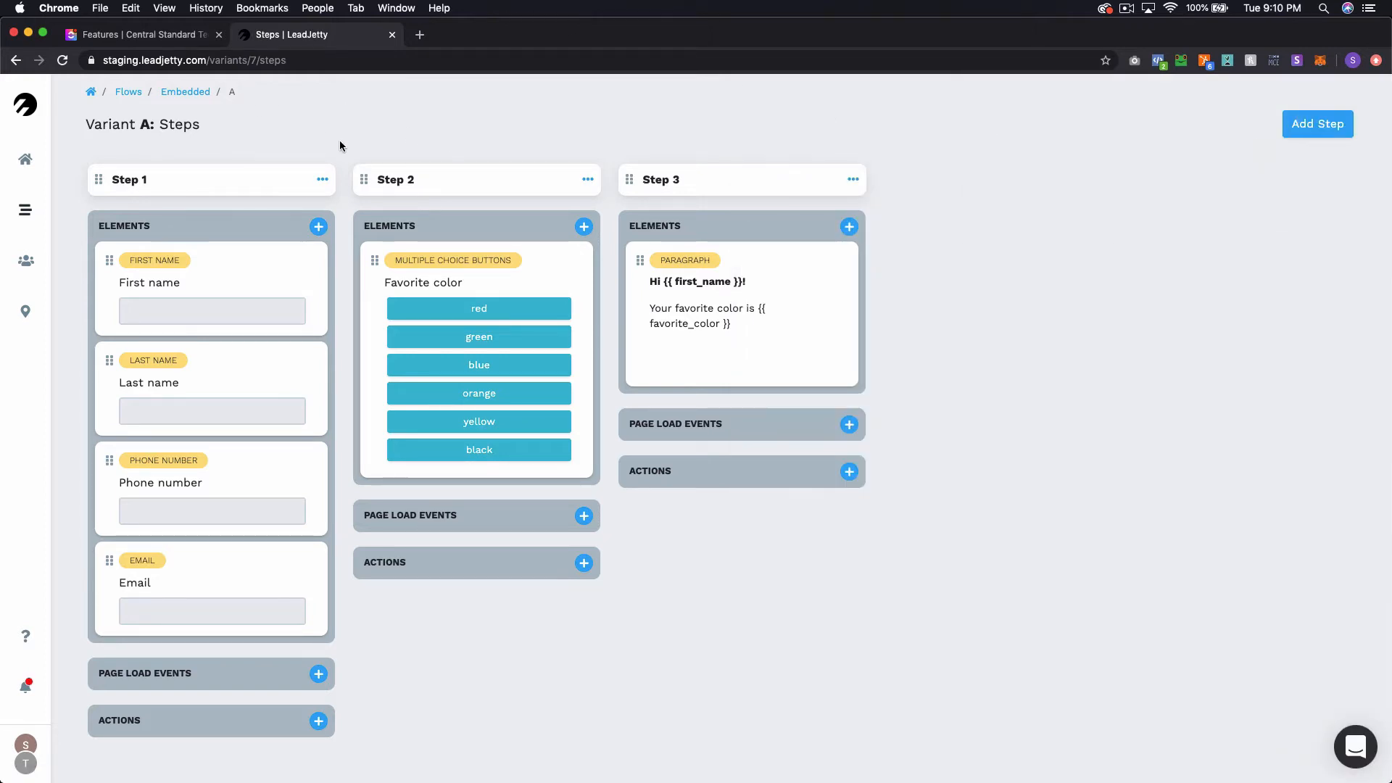
left_click(131, 99)
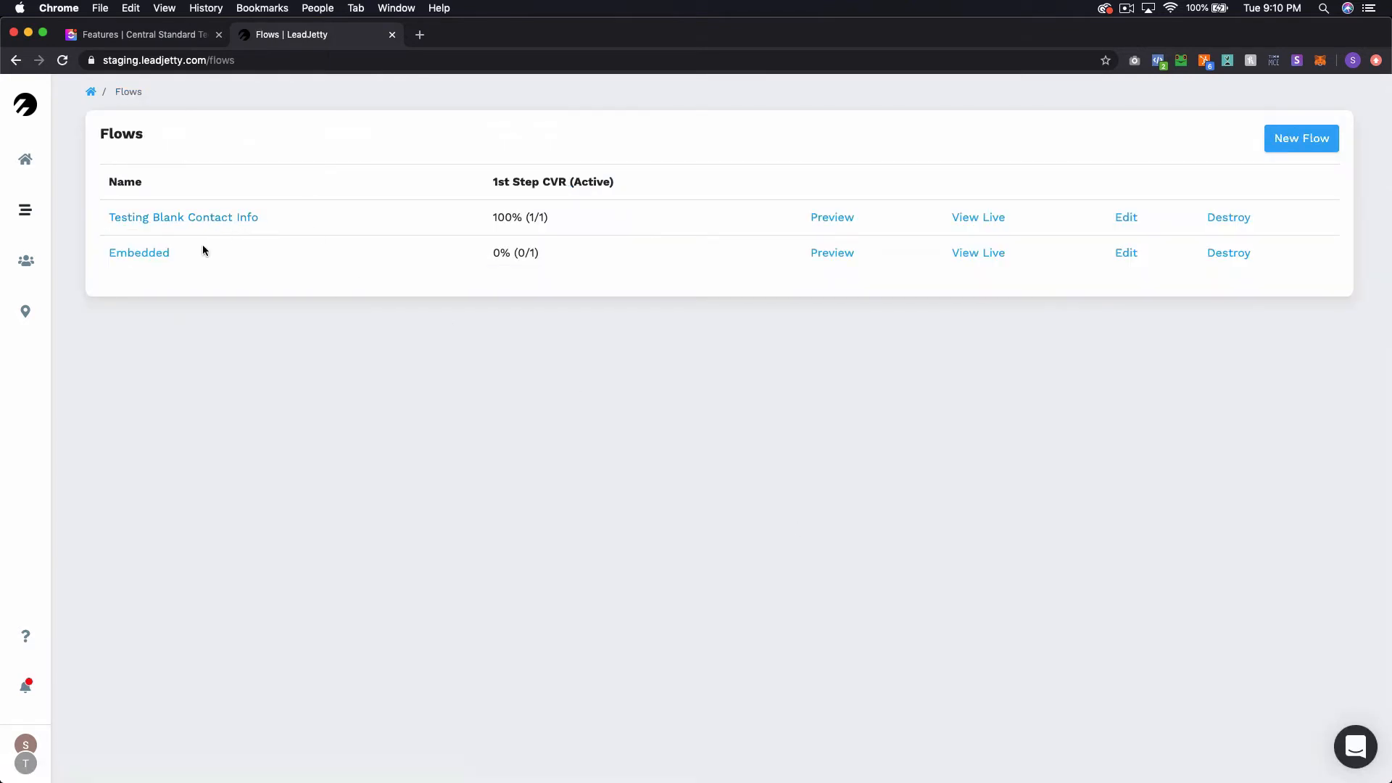
left_click(981, 258)
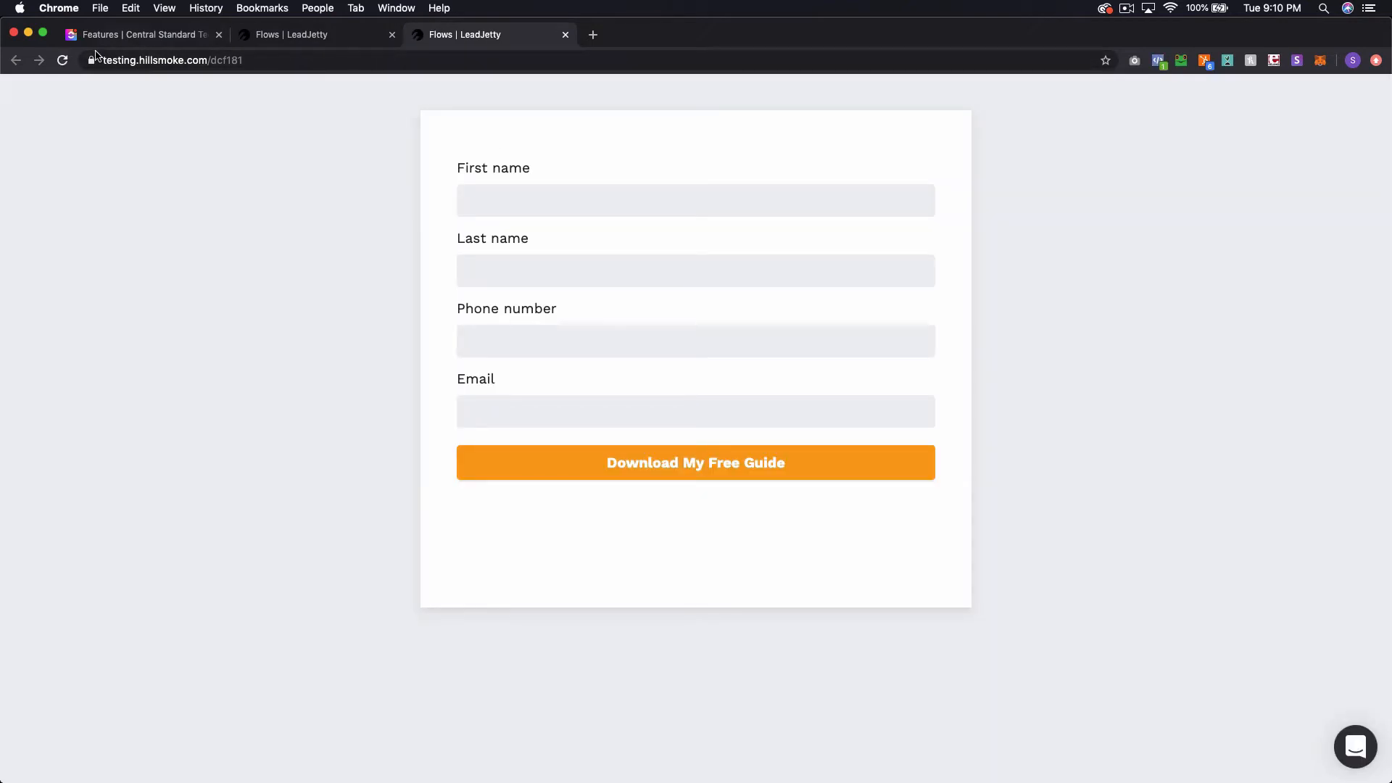
Copy the live flow's page URL from the address bar.
double_click(252, 60)
triple_click(252, 60)
key("ctrl+c")
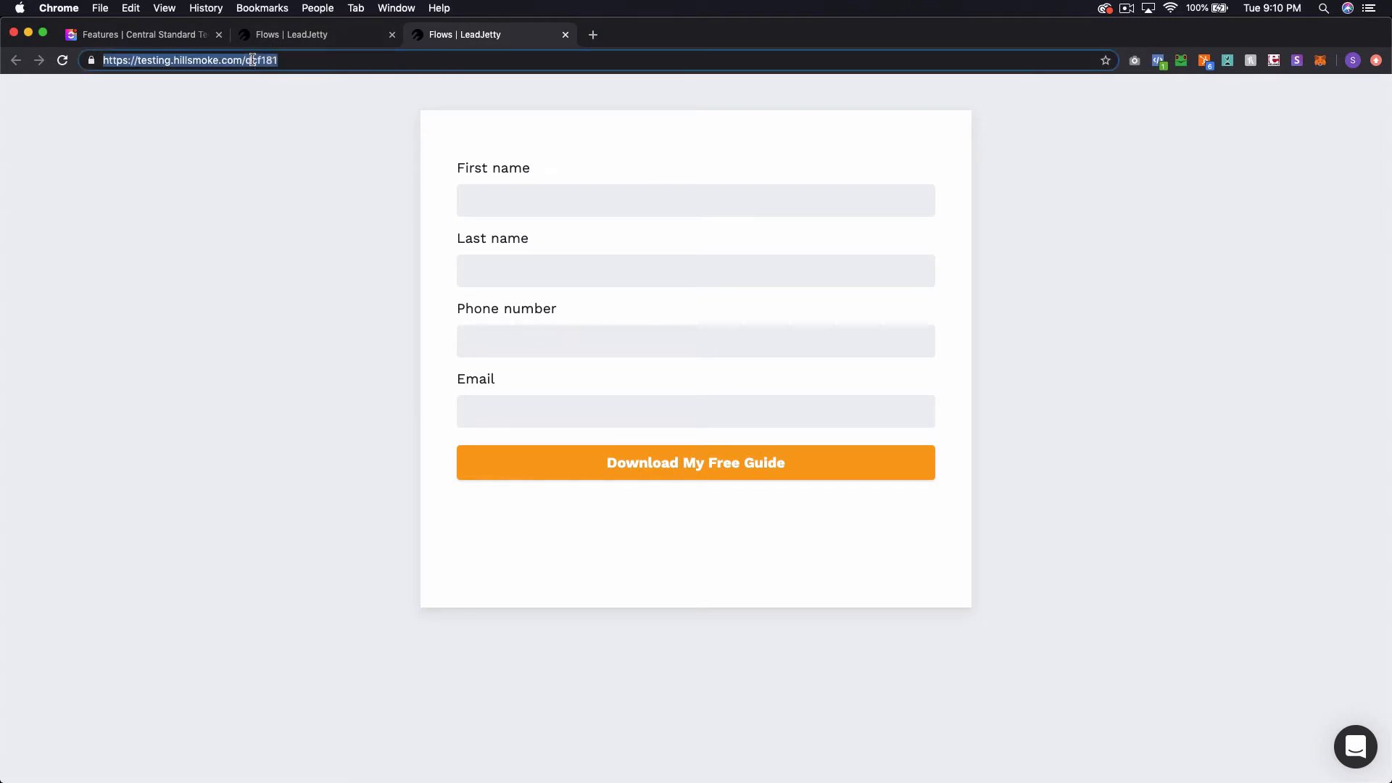
left_click(282, 163)
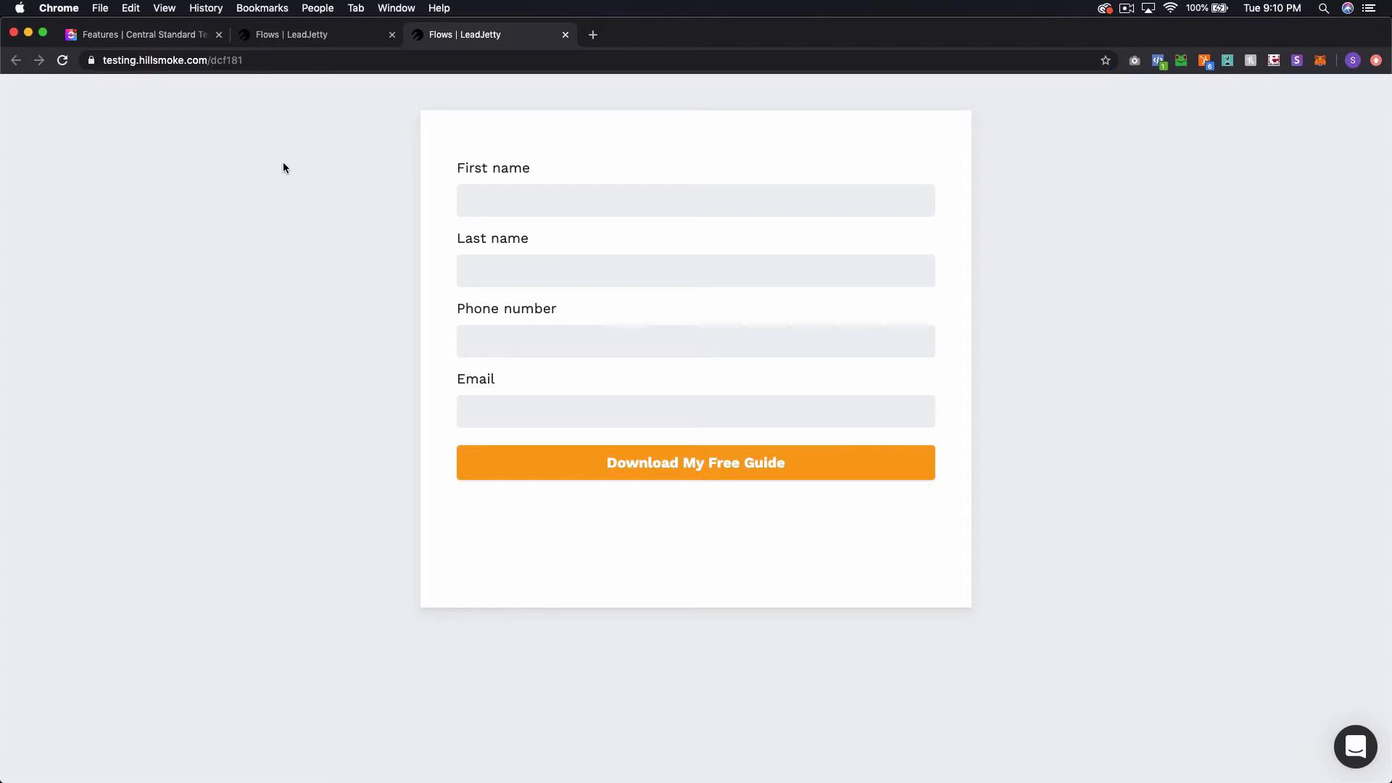
In test.html.erb, add an empty div with id "leadjetty" after the paragraph inside the card body.
key("super+grave")
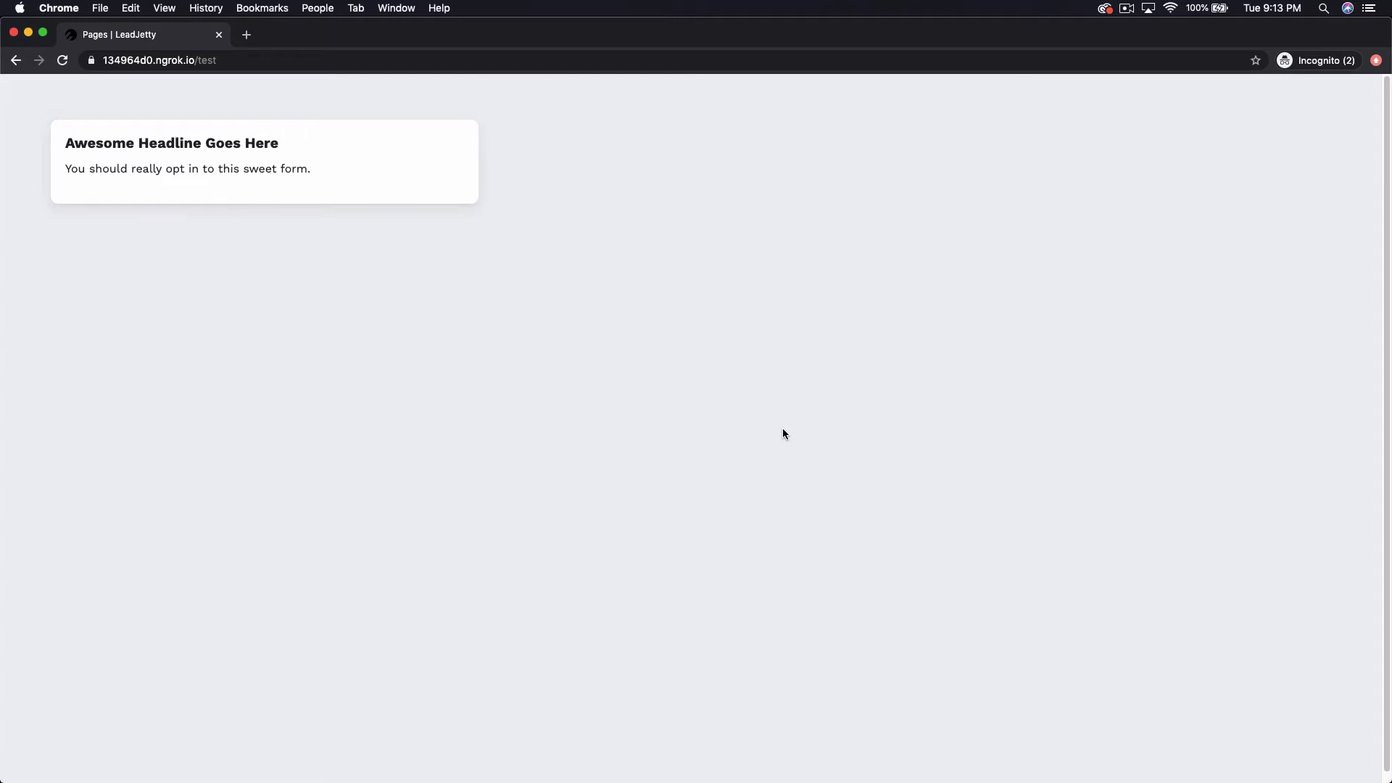
key("super+Tab")
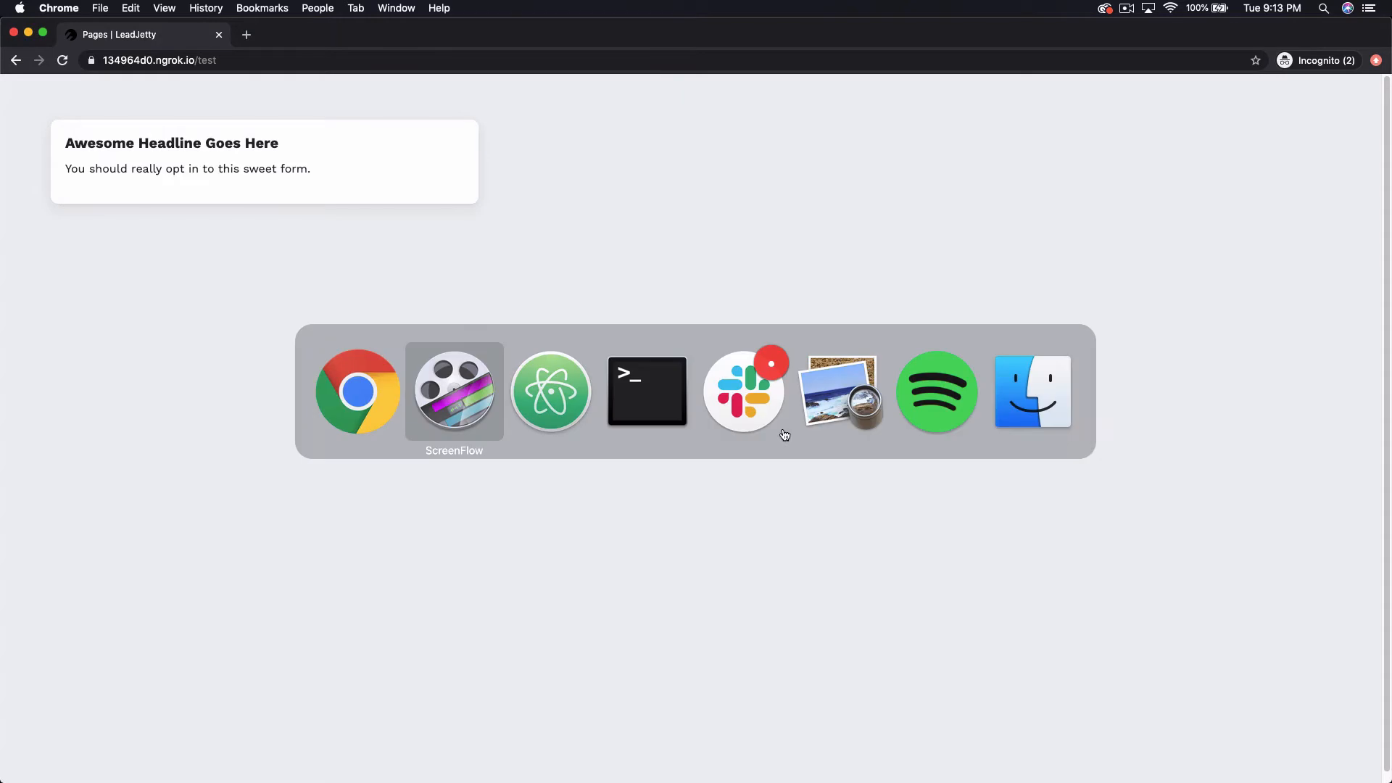
key("super+Tab")
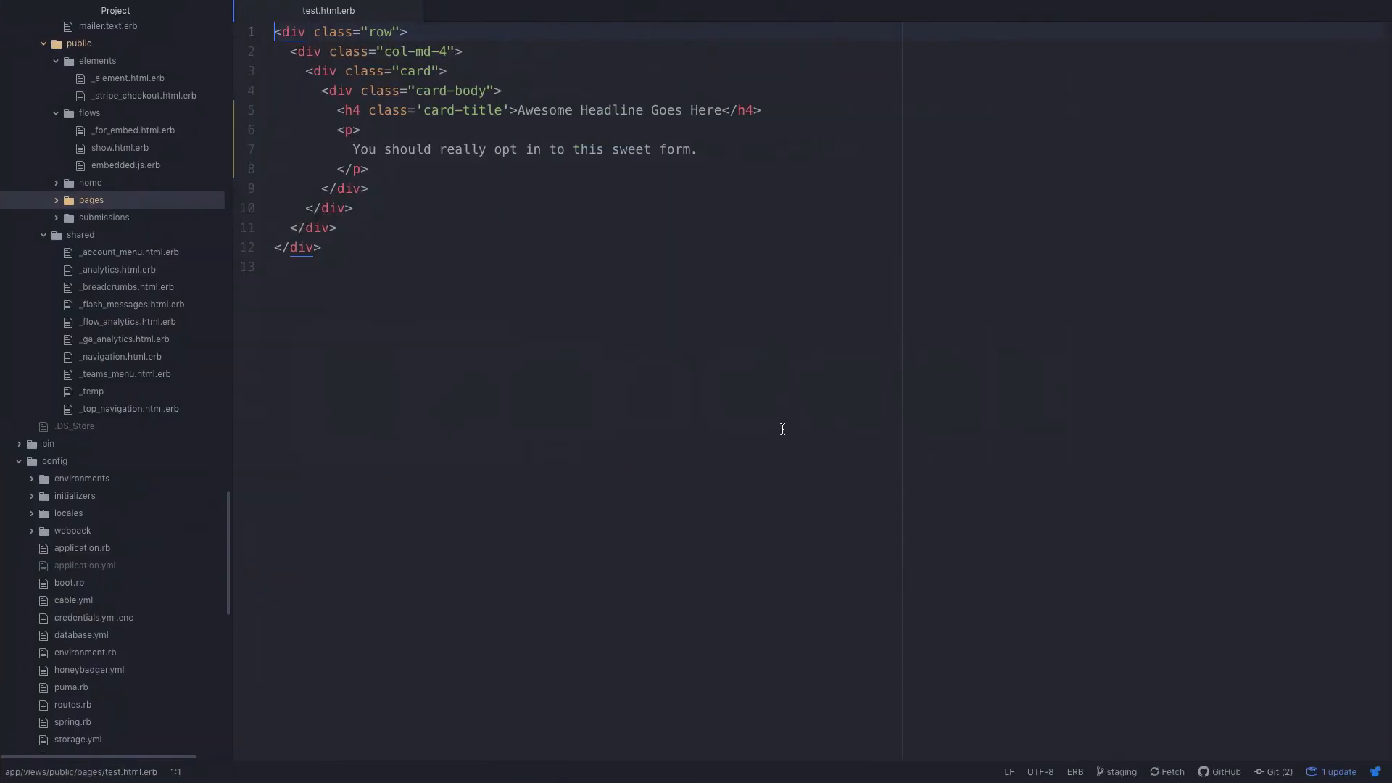
key("Down")
key("Down")
key("Down")
key("Down")
key("Down")
key("Down")
key("Down")
key("End")
key("Return")
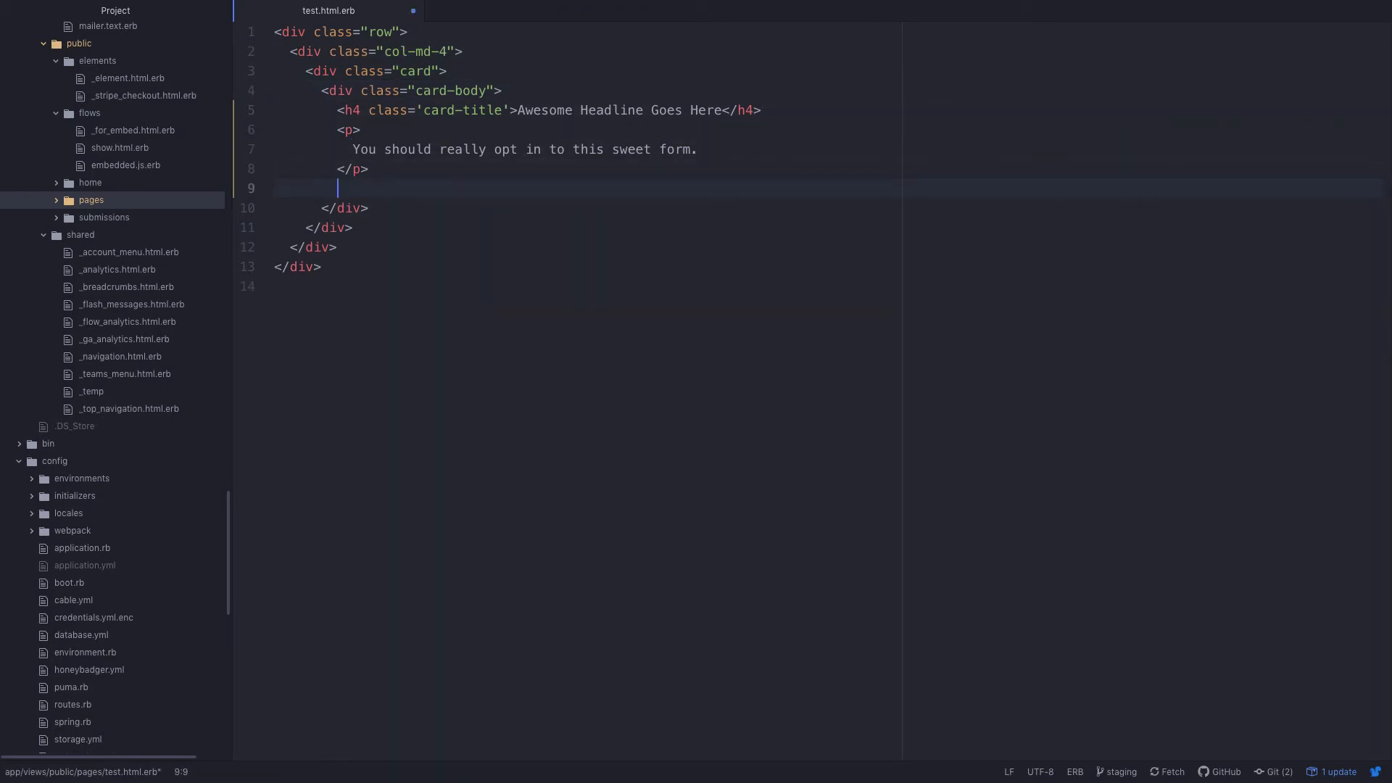
type("di")
key("Tab")
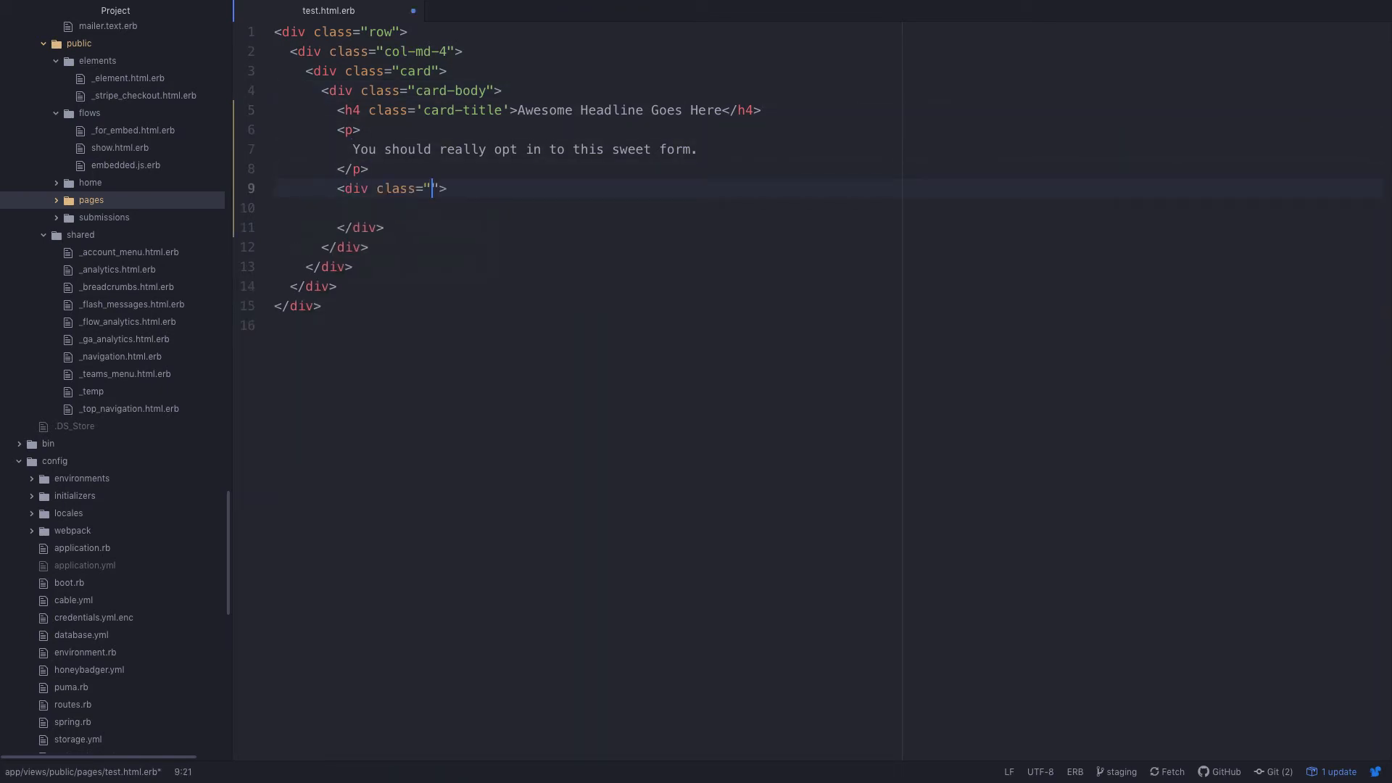
key("BackSpace")
key("BackSpace")
key("BackSpace")
key("BackSpace")
key("BackSpace")
key("BackSpace")
key("BackSpace")
key("BackSpace")
type("id=\"leadjetty")
key("Down")
key("Down")
key("super+Left")
key("super+BackSpace")
key("BackSpace")
key("super+BackSpace")
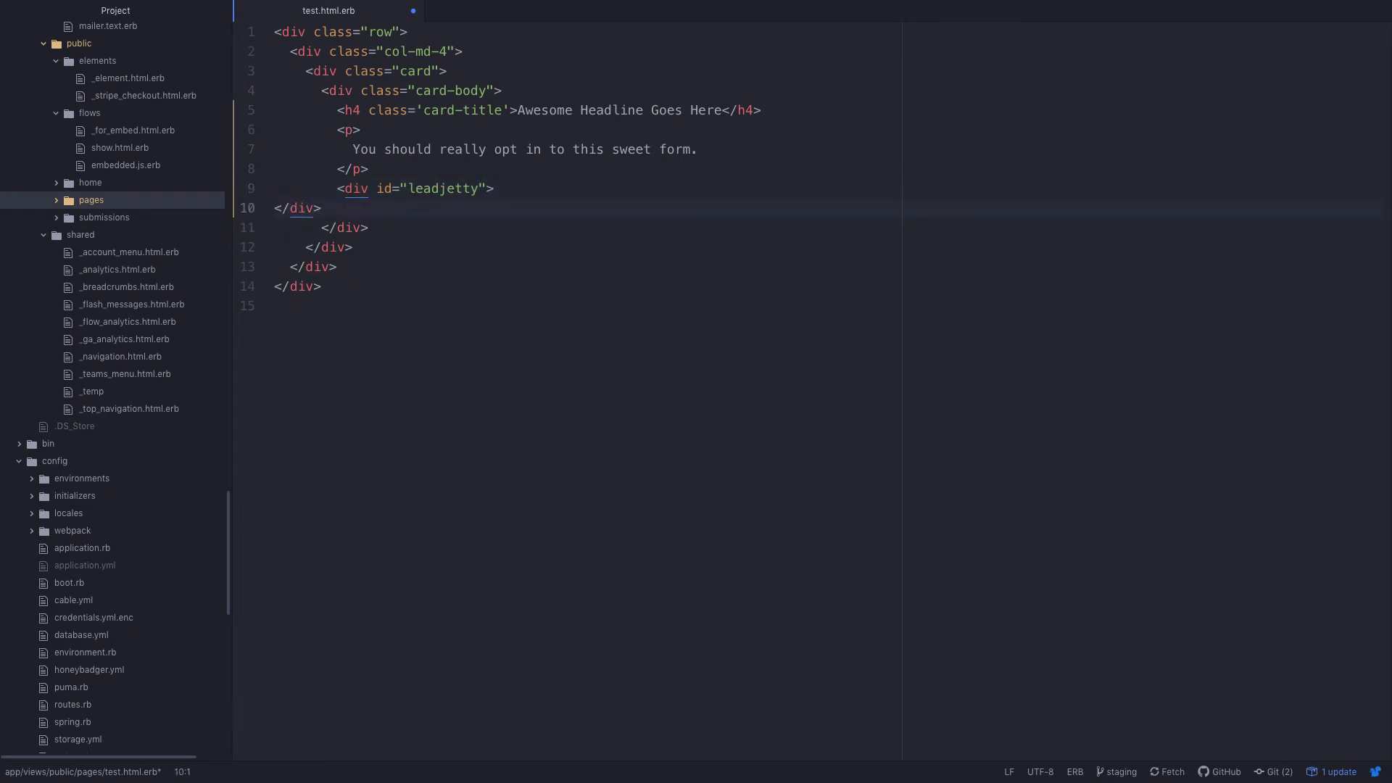
key("BackSpace")
key("super+Right")
key("Return")
type("scr")
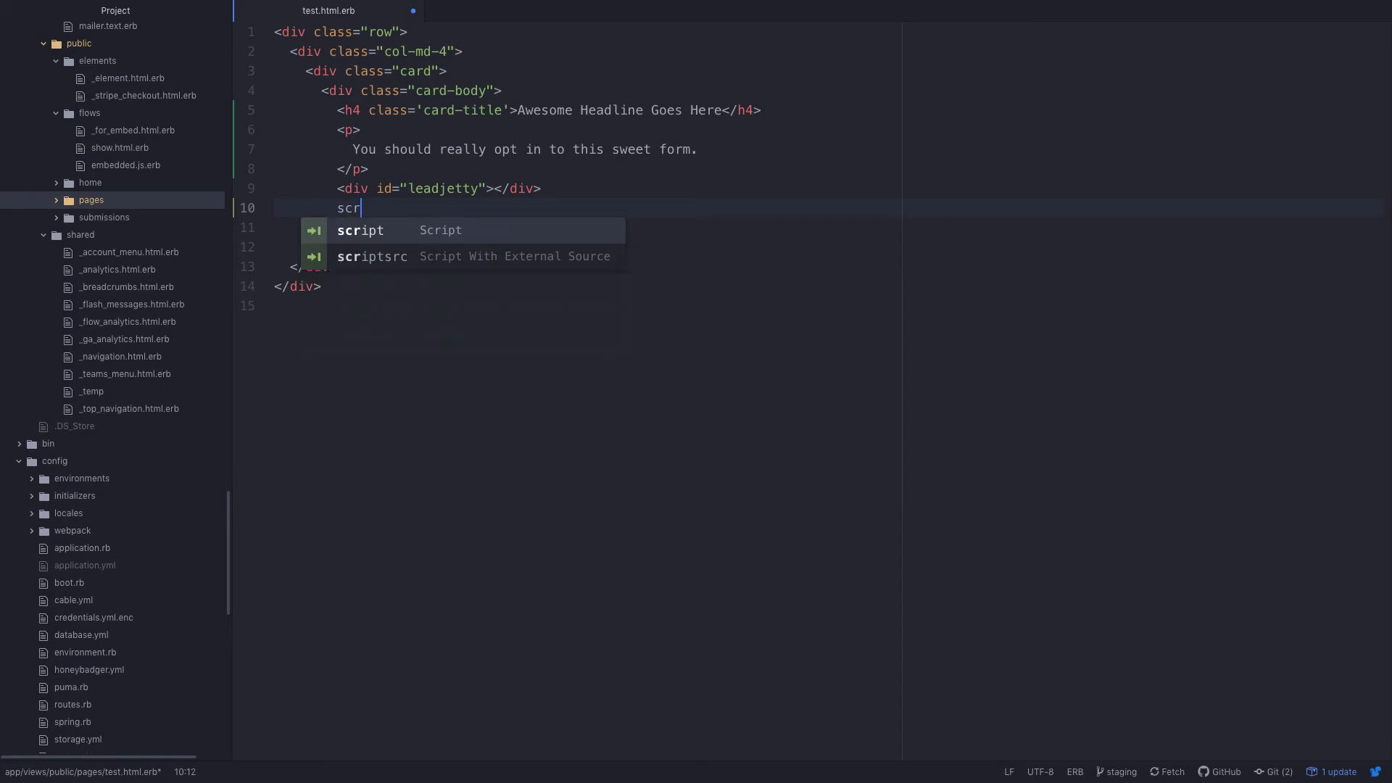
key("Tab")
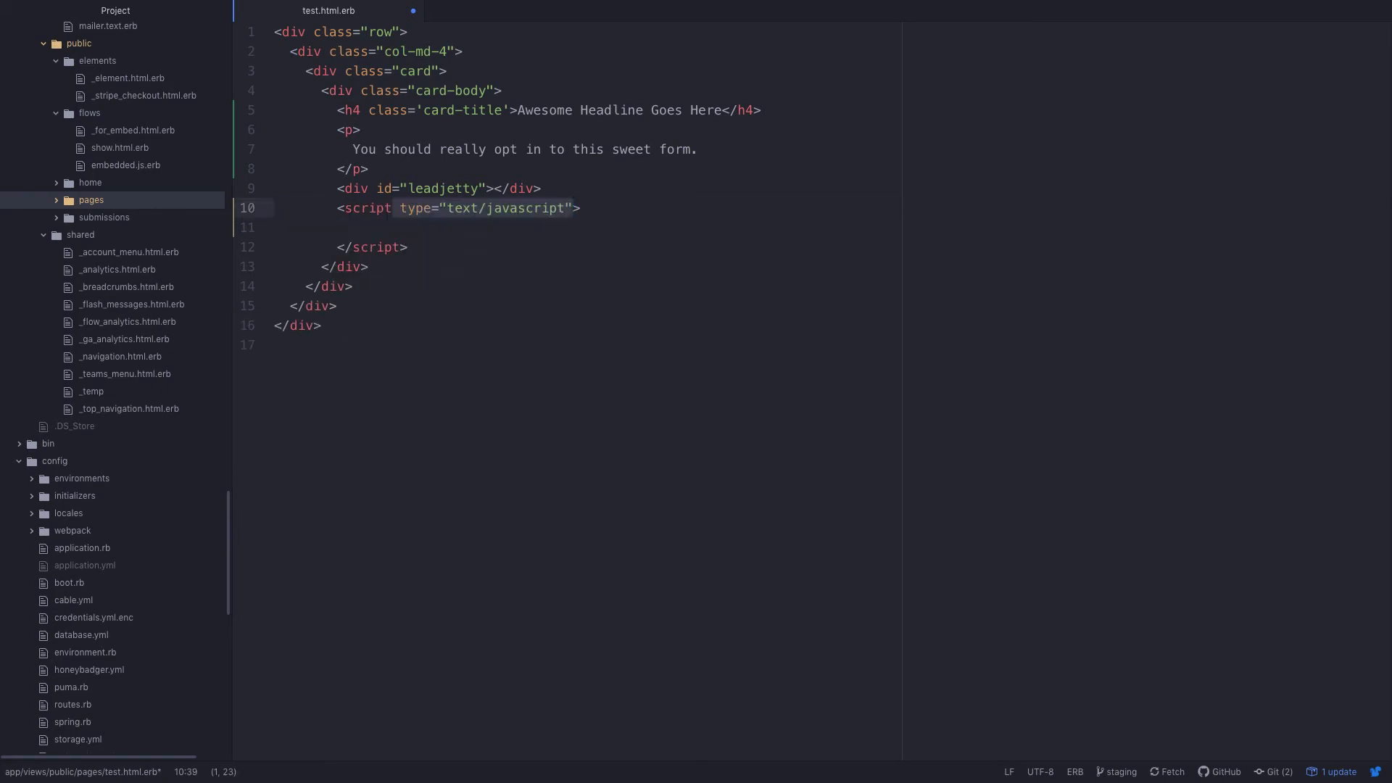
key("Right")
type("src=")
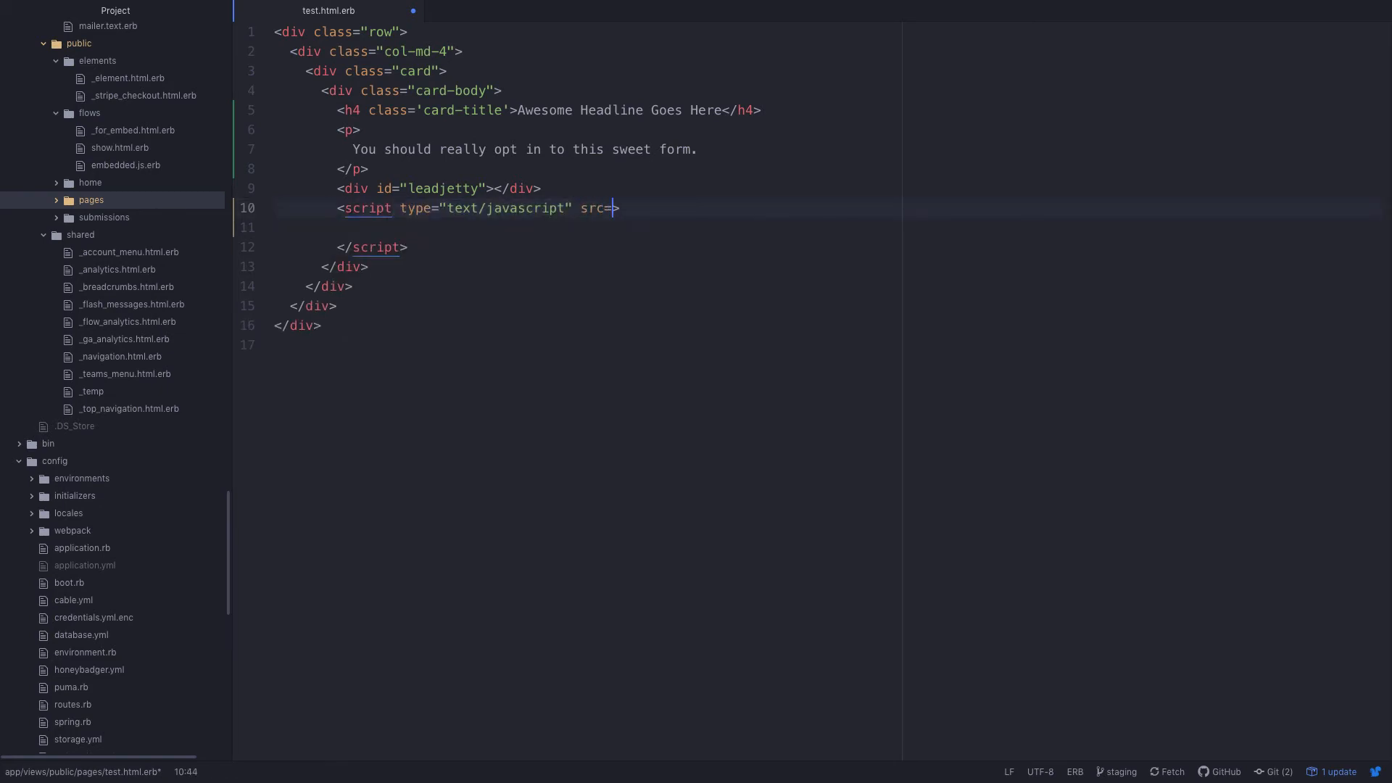
type("\"")
key("ctrl+v")
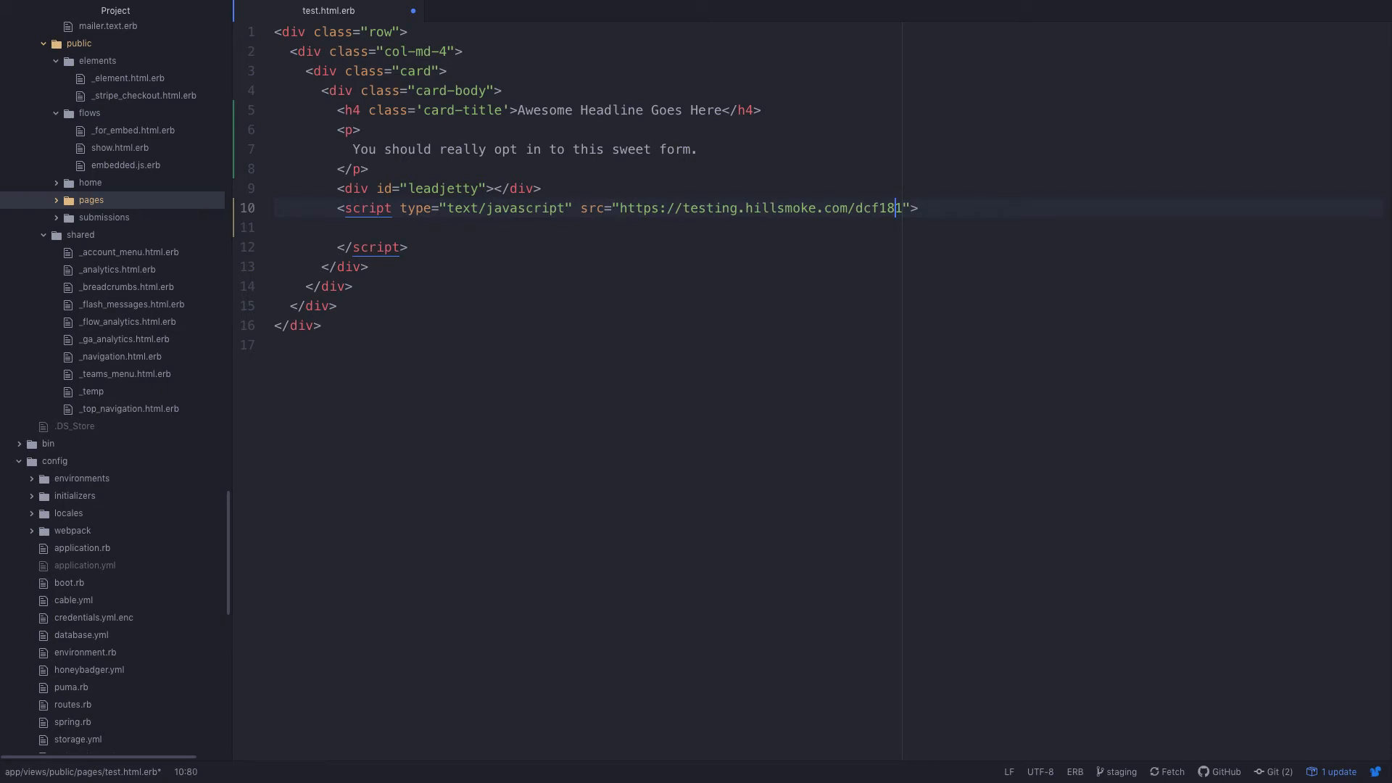
key("Left")
key("Left")
key("Left")
key("Left")
key("Left")
key("Left")
type("/e")
key("Escape")
key("Down")
key("Down")
key("super+Left")
key("super+BackSpace")
key("super+BackSpace")
key("super+BackSpace")
key("super+BackSpace")
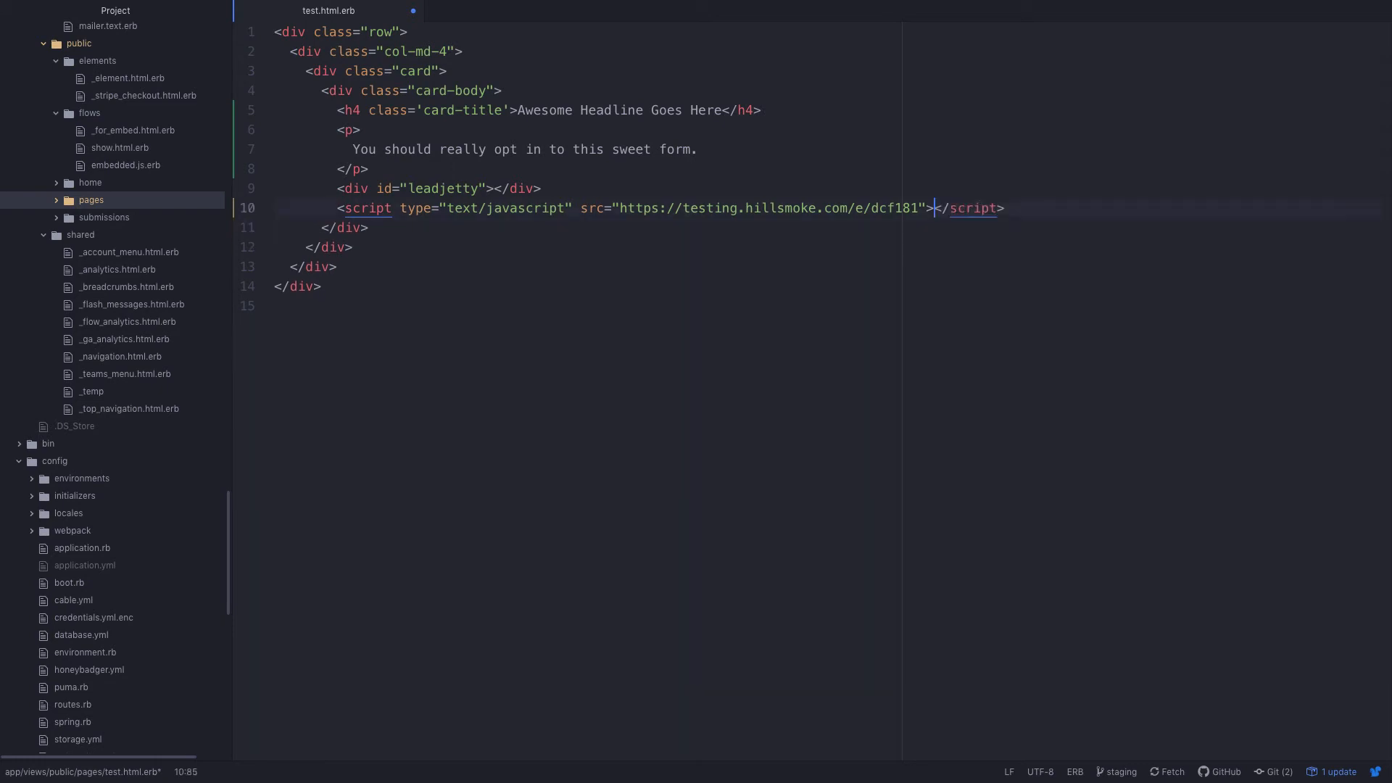
key("super+s")
Reload the test page in the browser to check the embedded form, then return to the flow editor.
key("super+Tab")
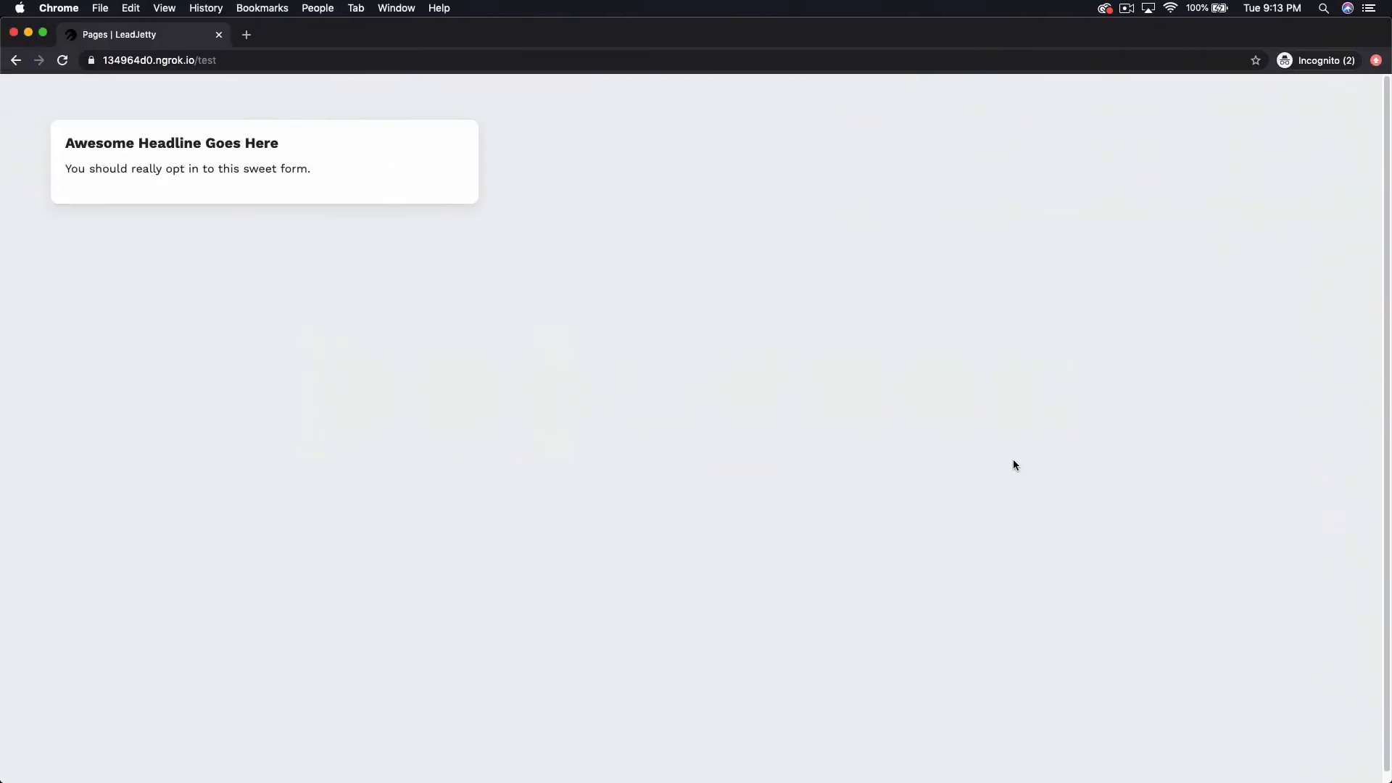
key("super+r")
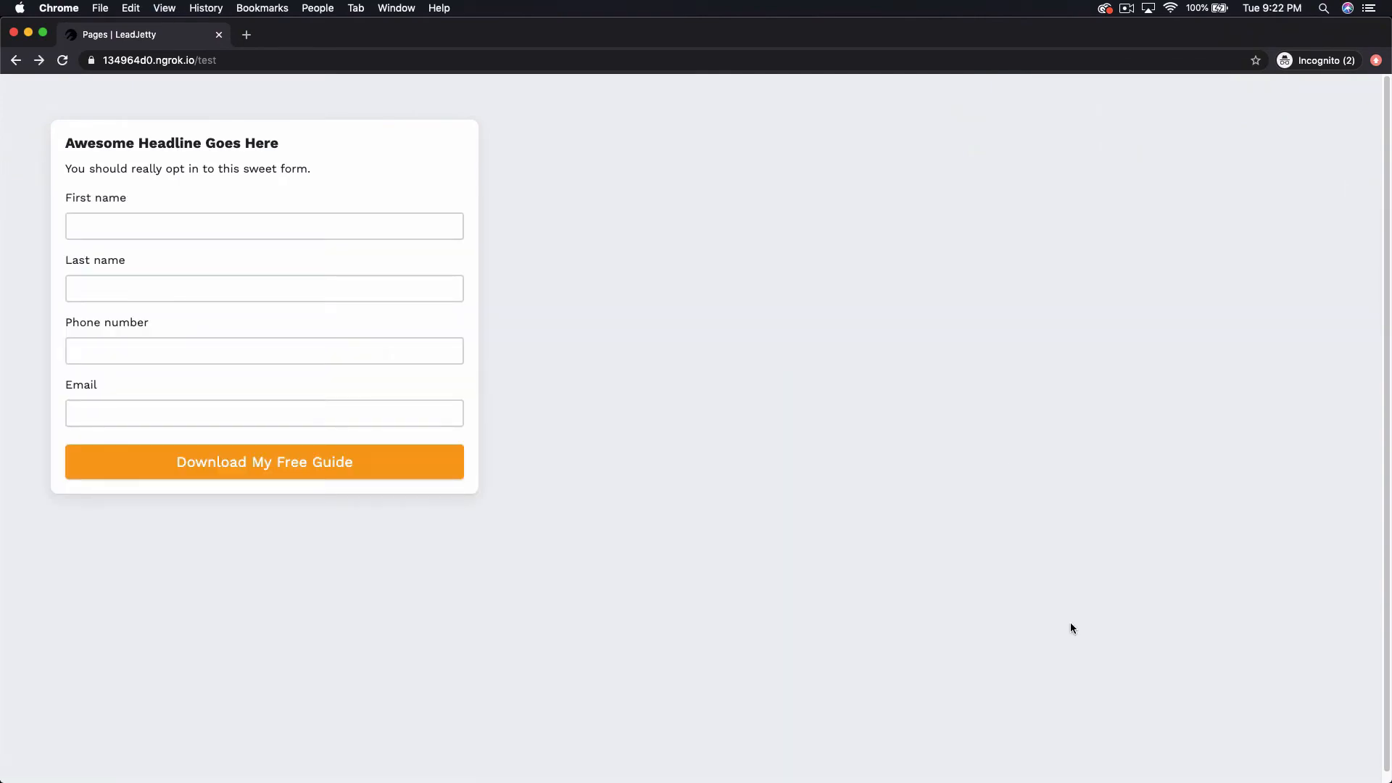
key("super+grave")
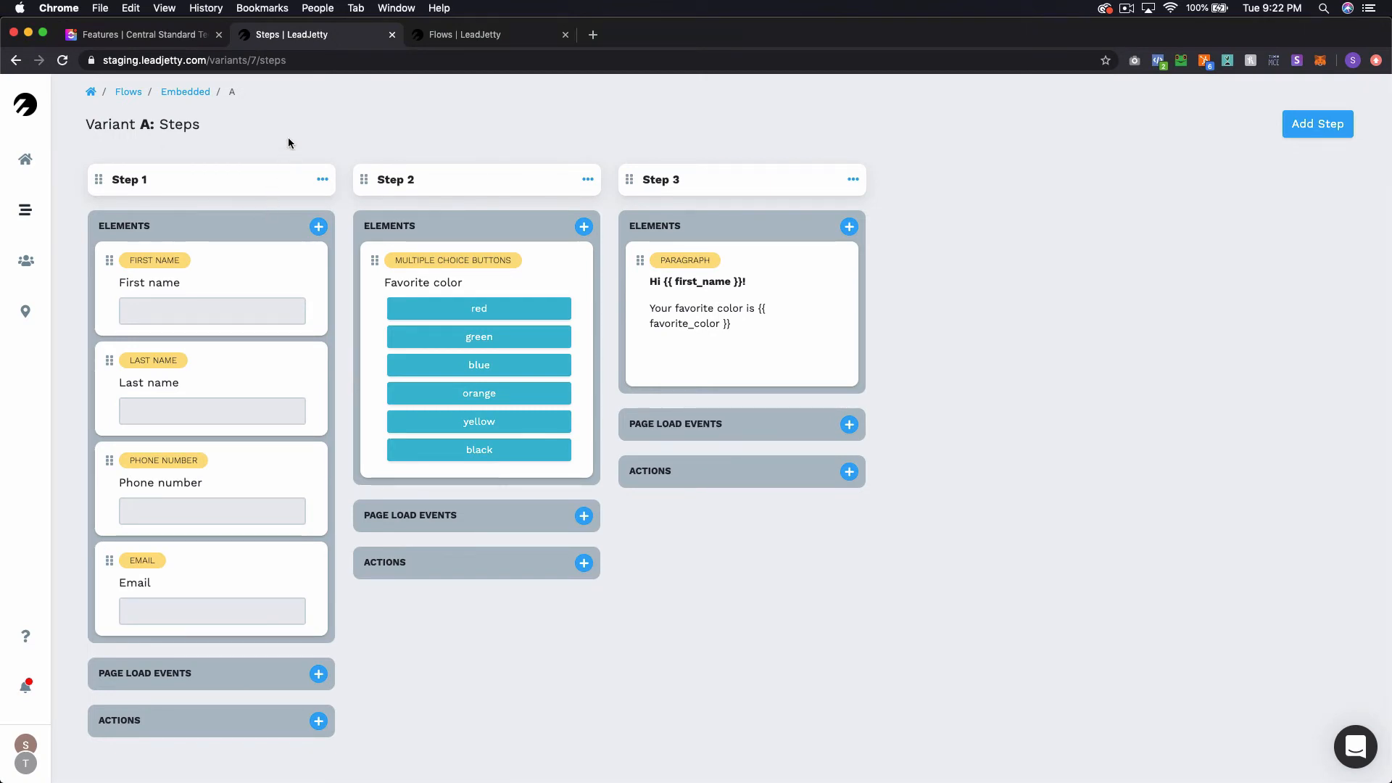
In Step 1 settings, set the submit button color to FF1938, change its text to "Download My AWESOME Free Guide", and save.
left_click(319, 179)
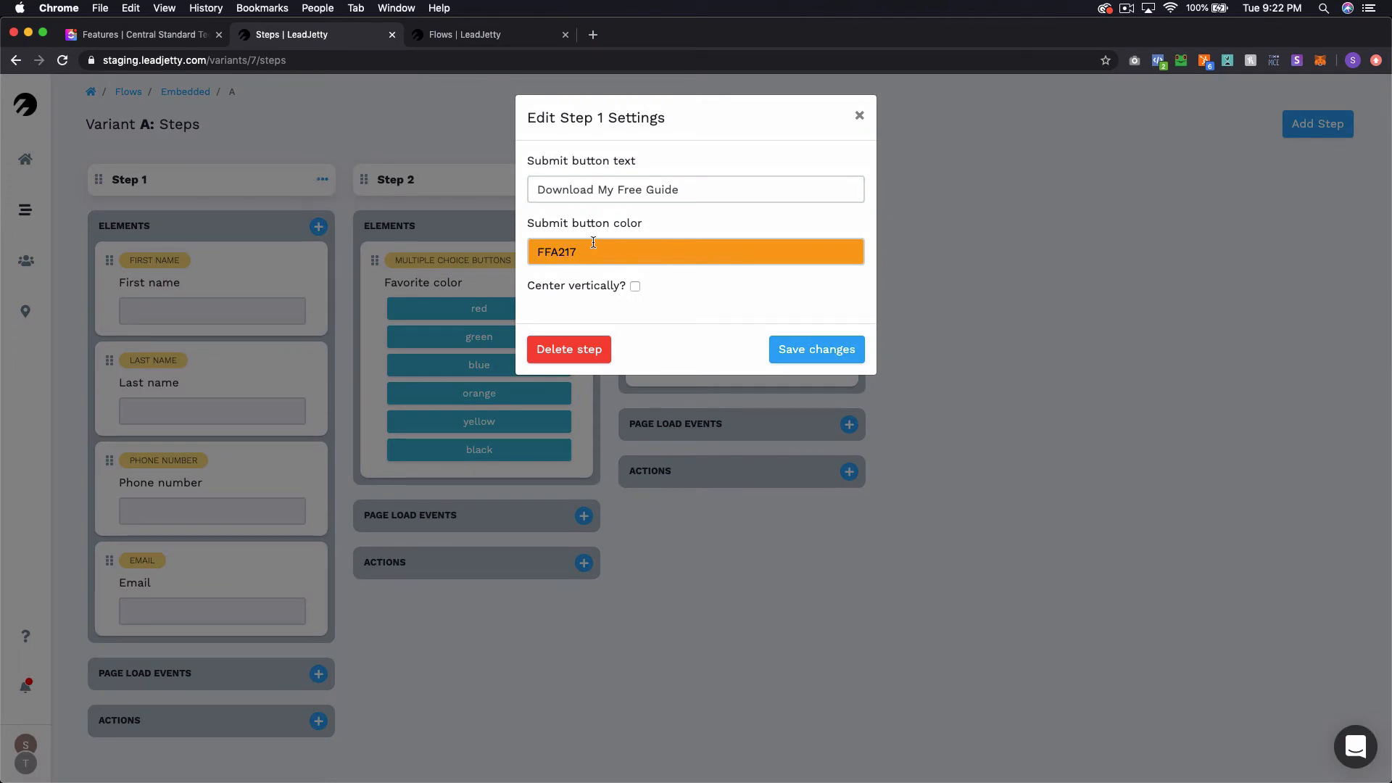
left_click(593, 251)
left_click_drag(550, 282, 664, 283)
left_click(716, 304)
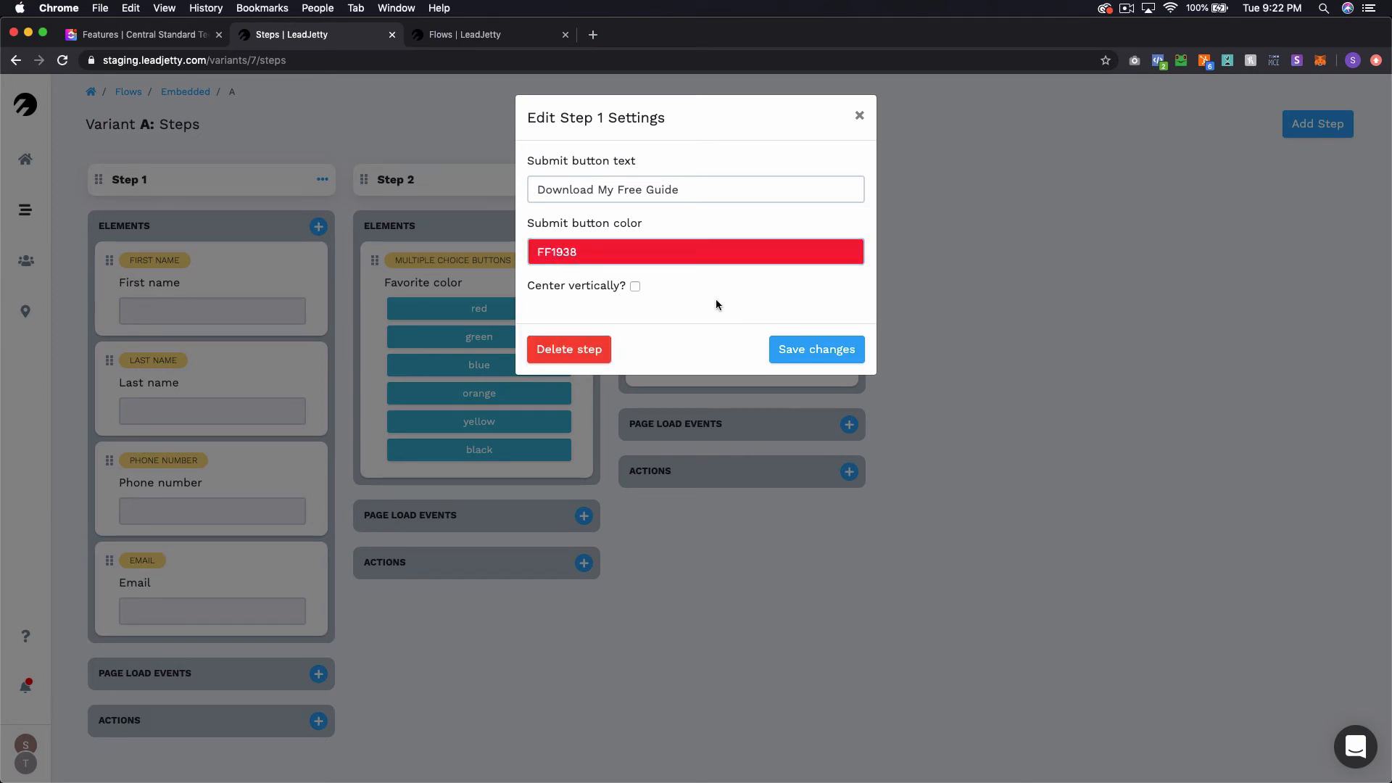
left_click(618, 188)
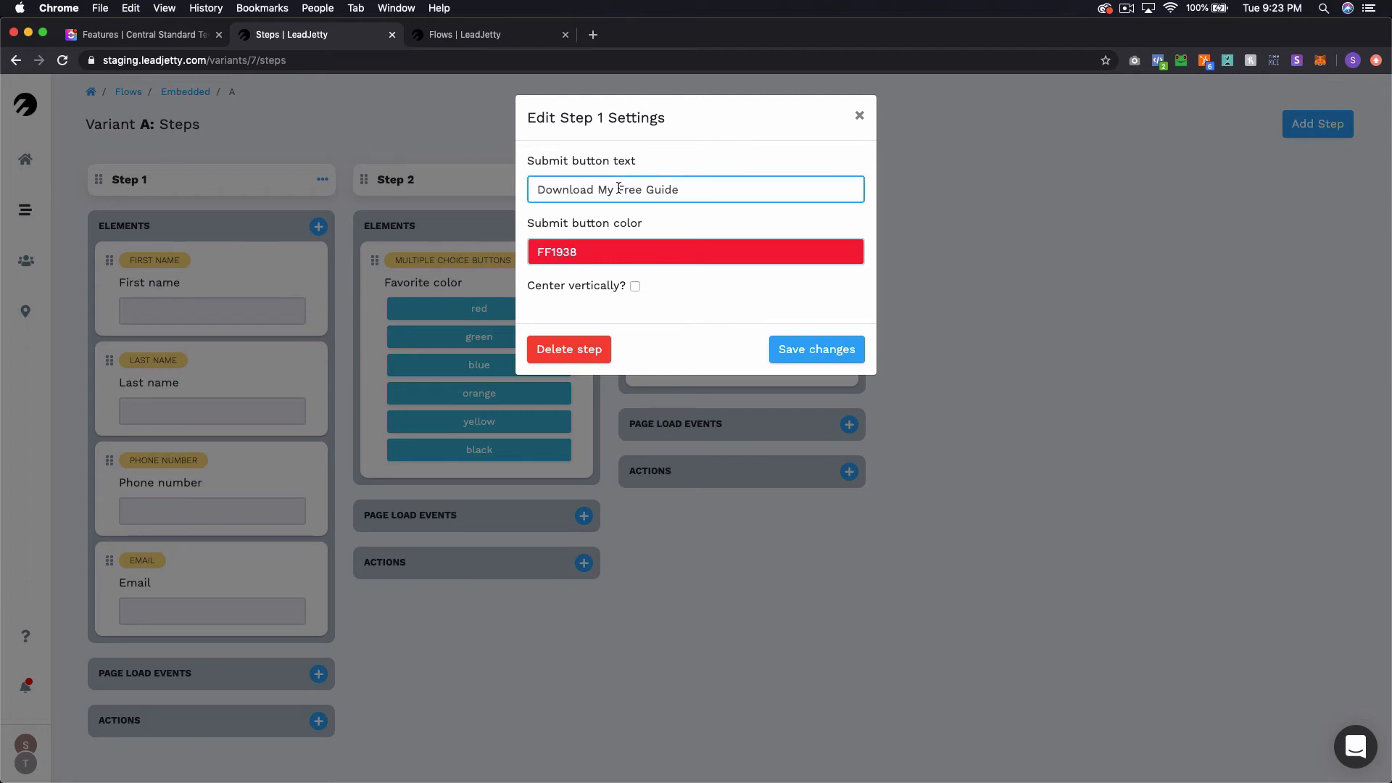
type("AWESOME")
left_click(793, 351)
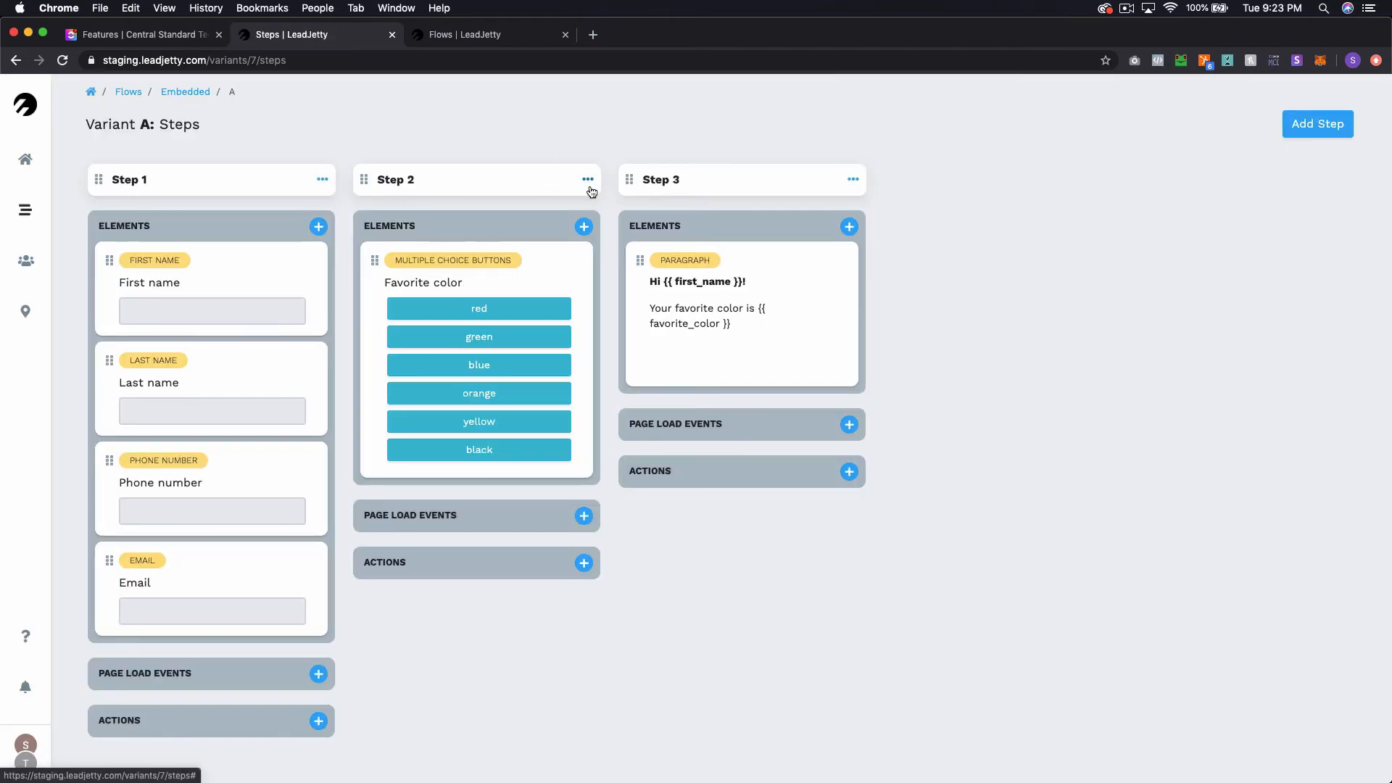
Enable "Center vertically" in the settings of Step 2 and Step 3, saving each.
left_click(588, 180)
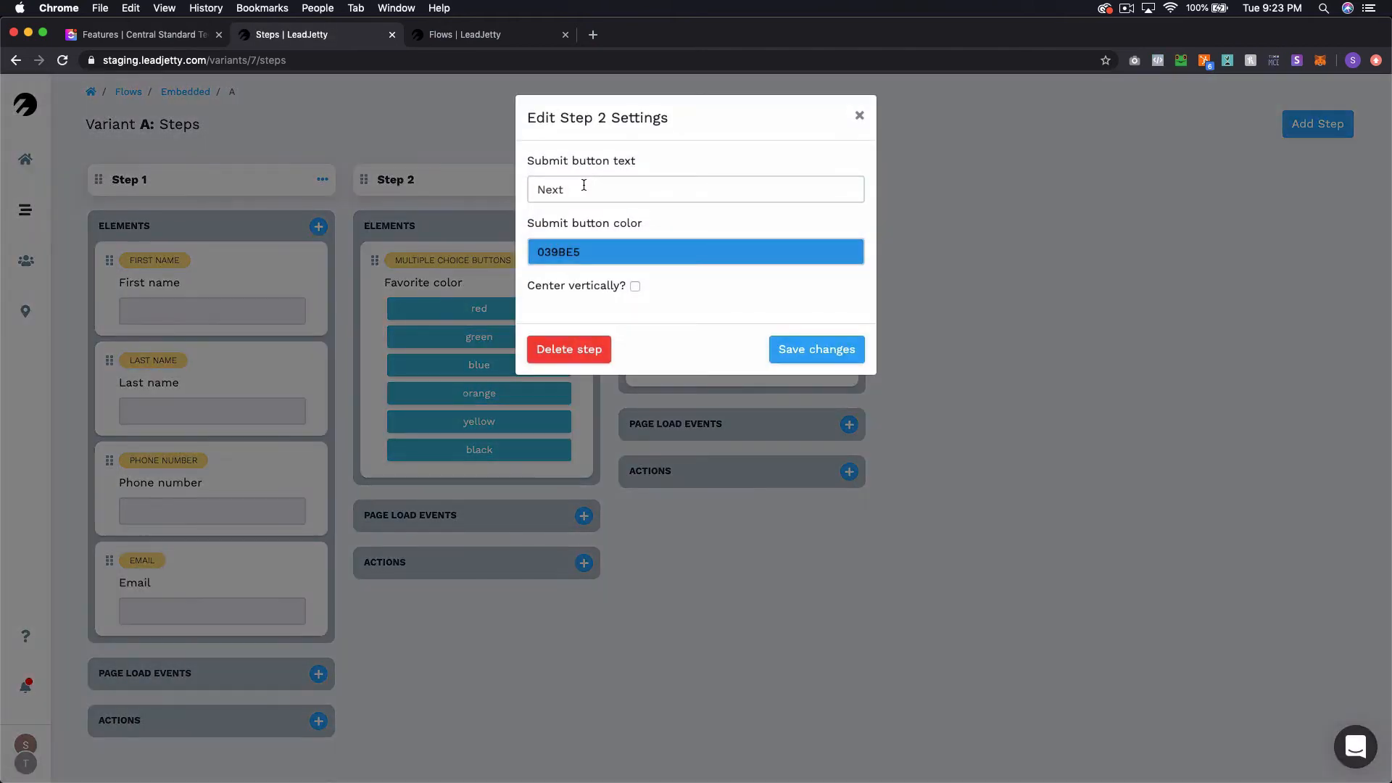
left_click(635, 287)
left_click(786, 349)
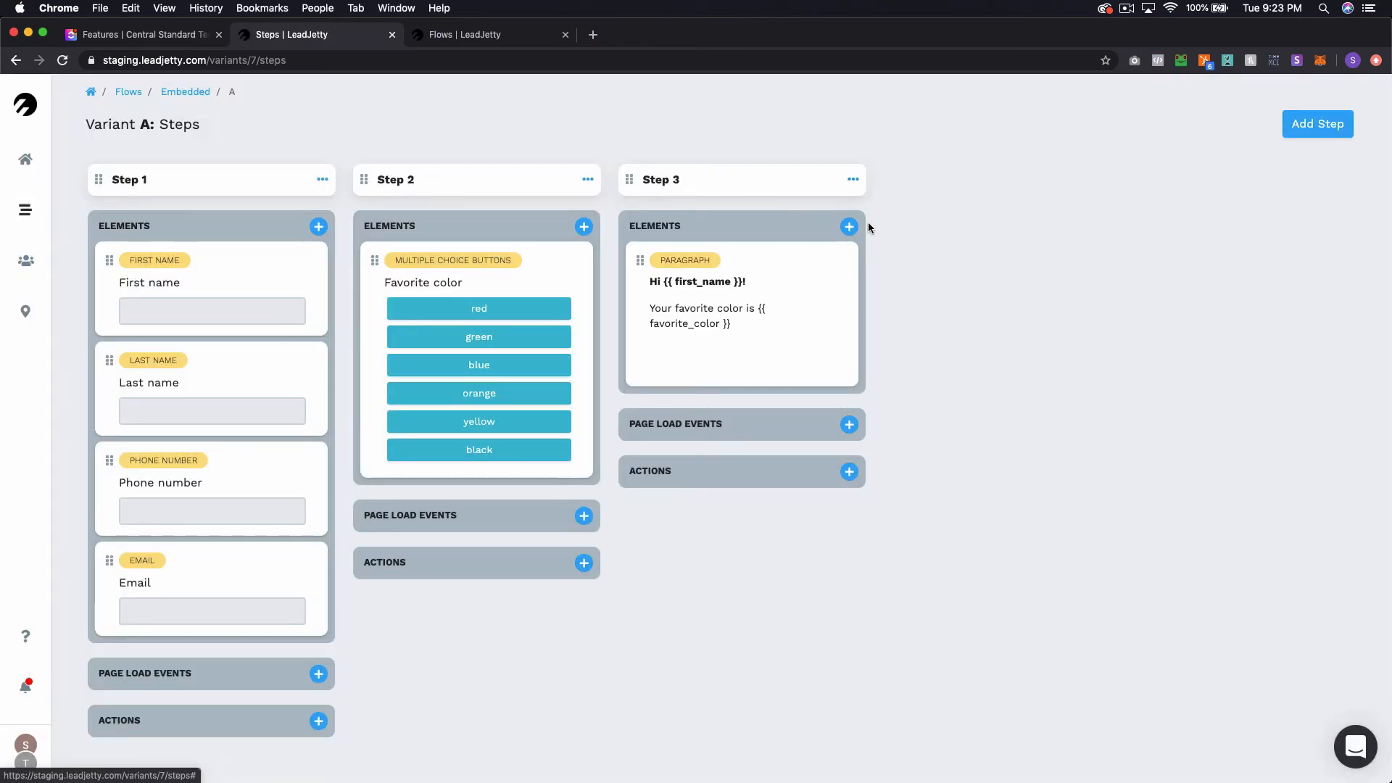
left_click(853, 180)
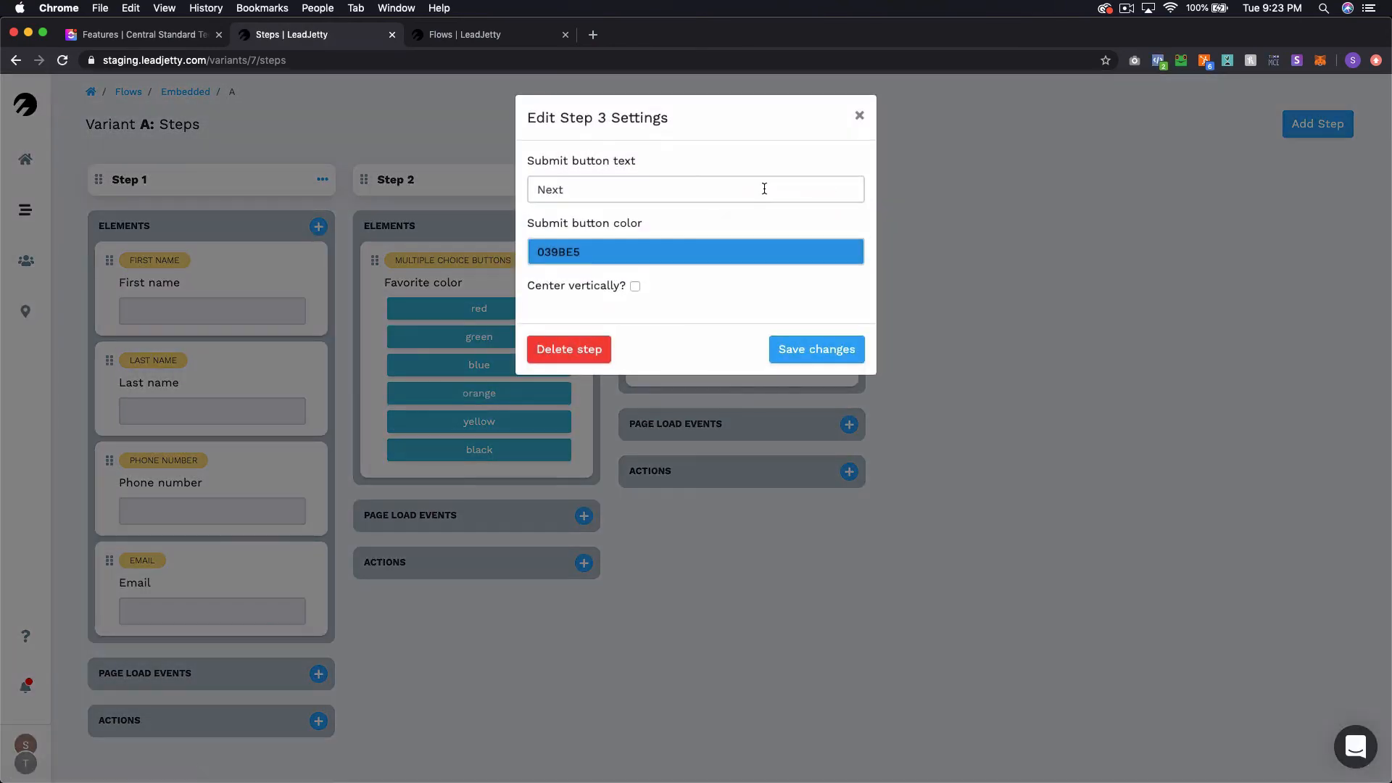
left_click(635, 286)
left_click(836, 351)
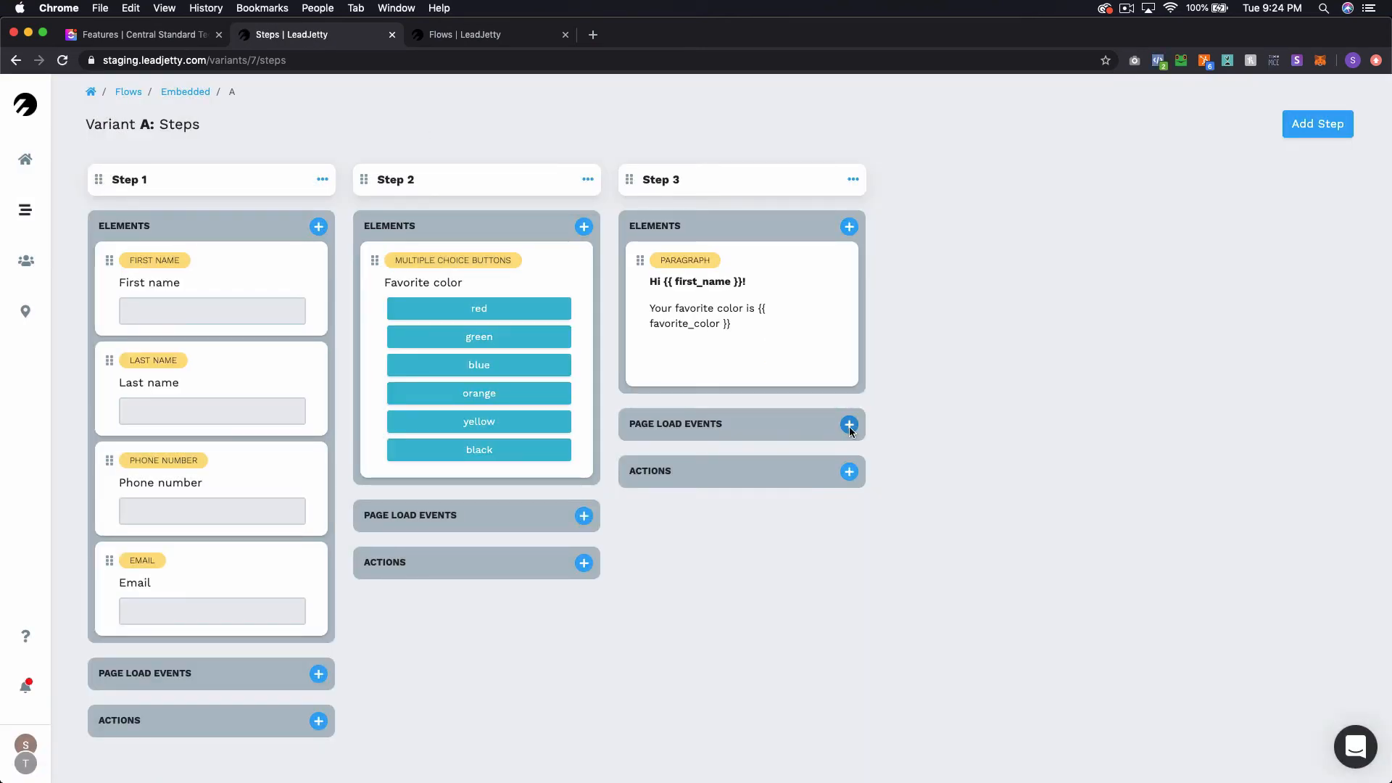
Reload the embedded test page to check the updated submit button, then return to the flow editor.
key("super+grave")
key("super+r")
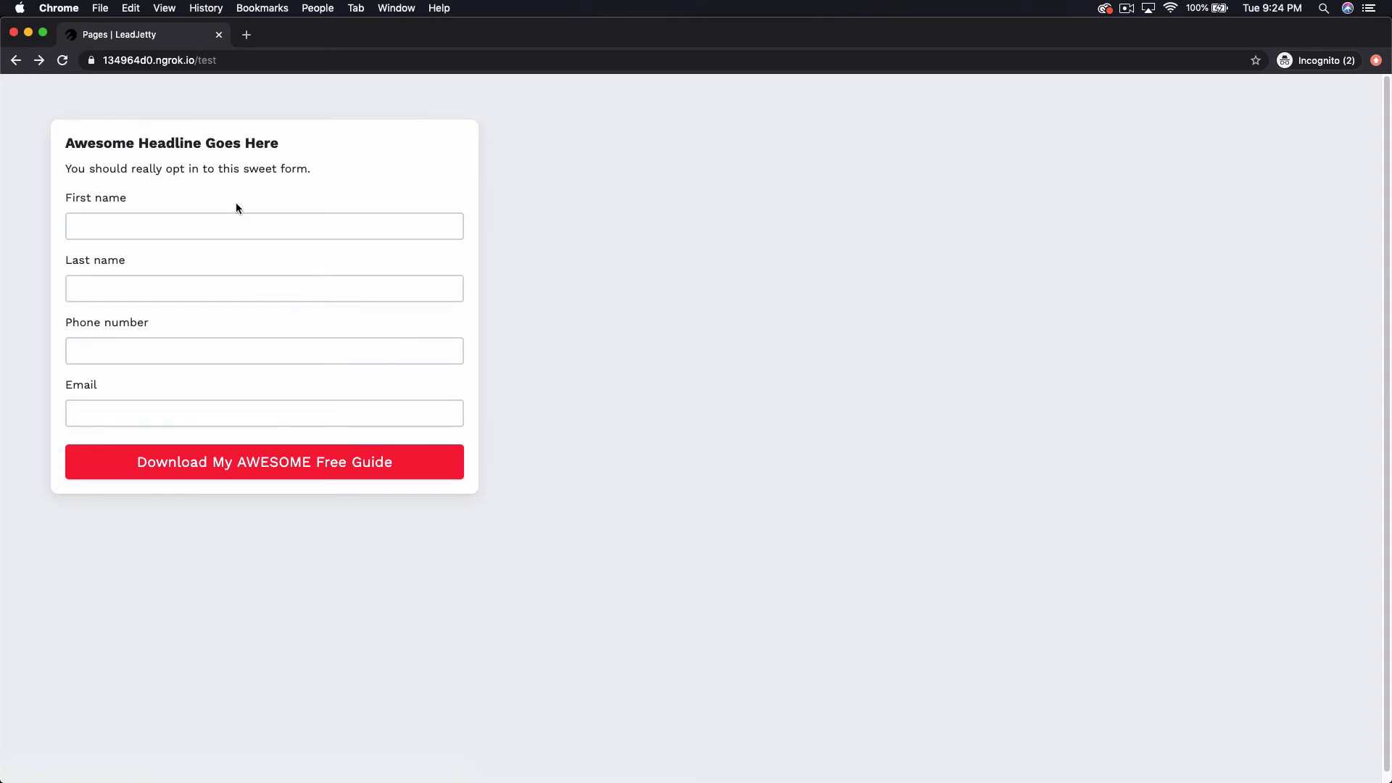
key("super+grave")
key("super+grave")
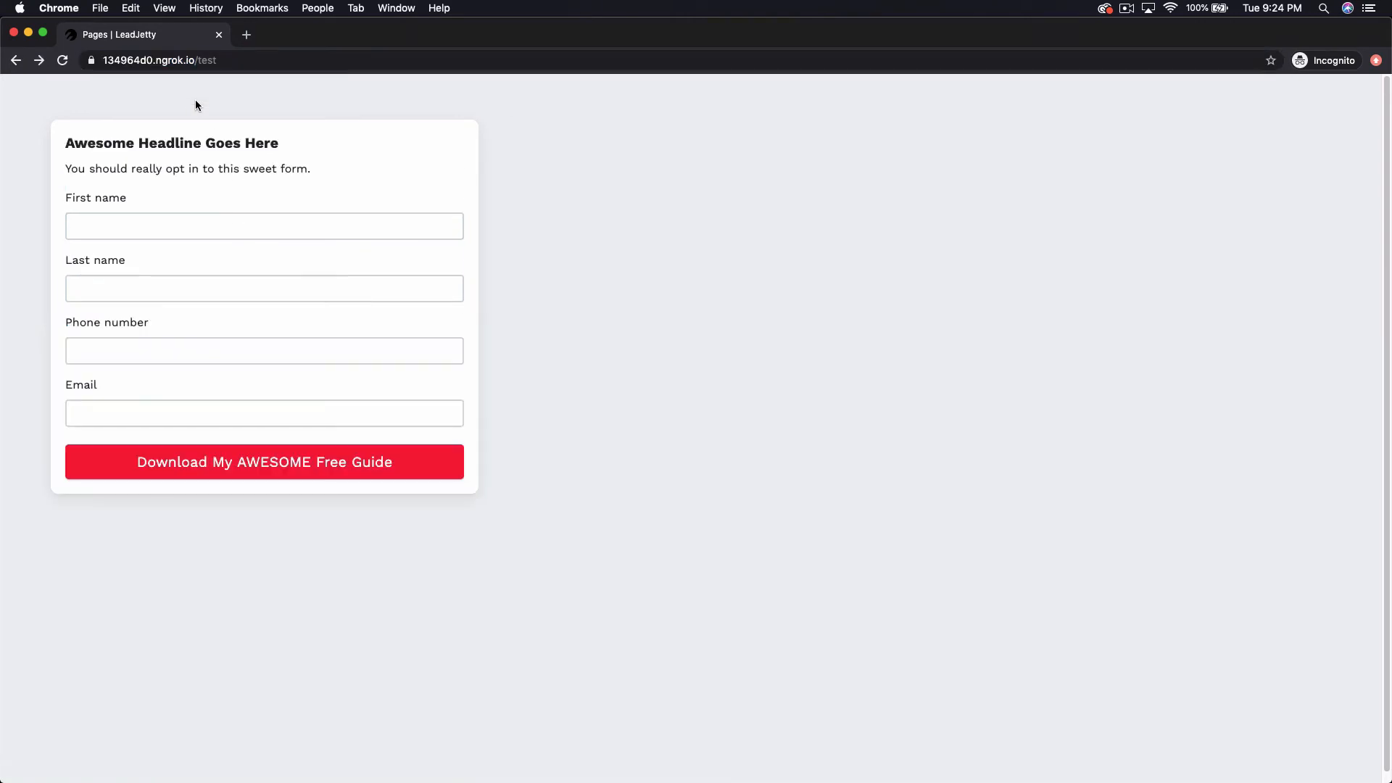
key("super+grave")
Remove the Phone number element from Step 1 and confirm the deletion.
left_click(249, 480)
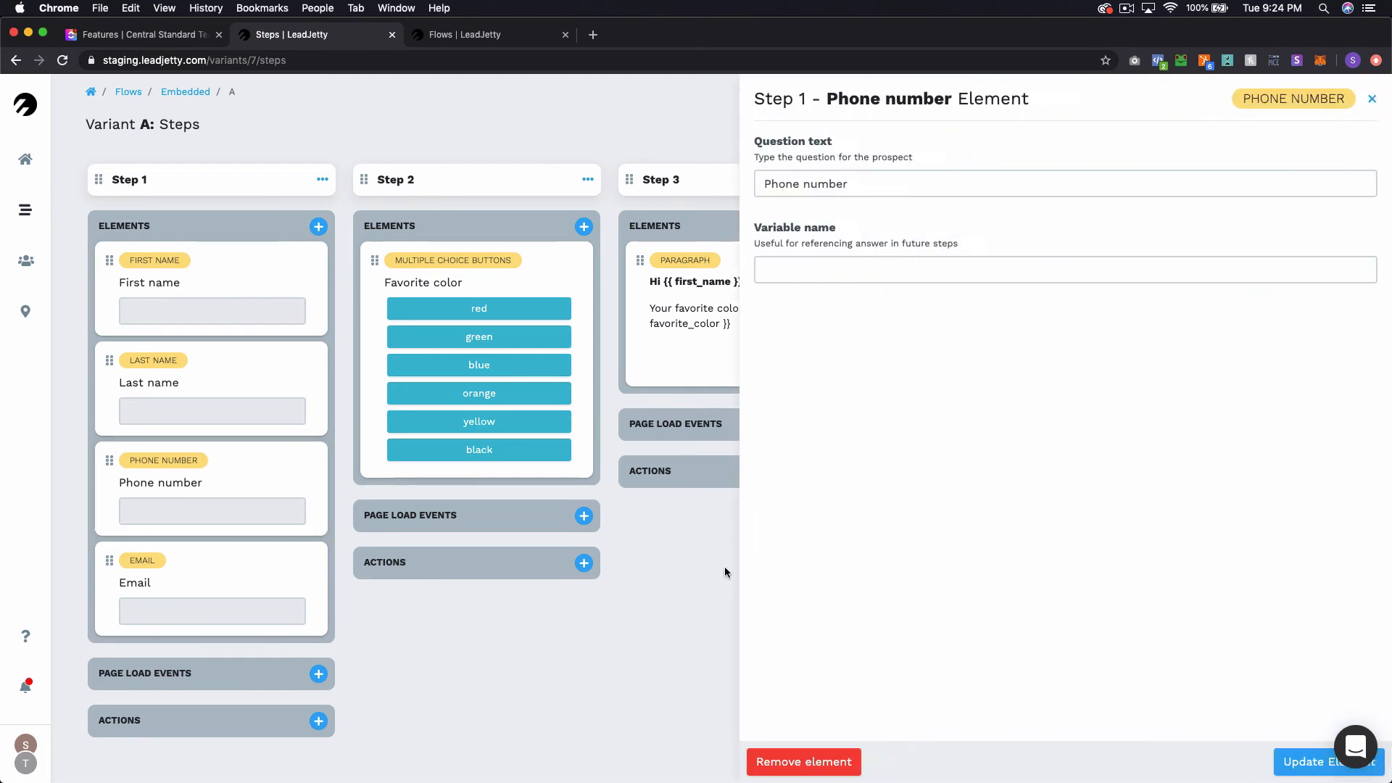
left_click(838, 762)
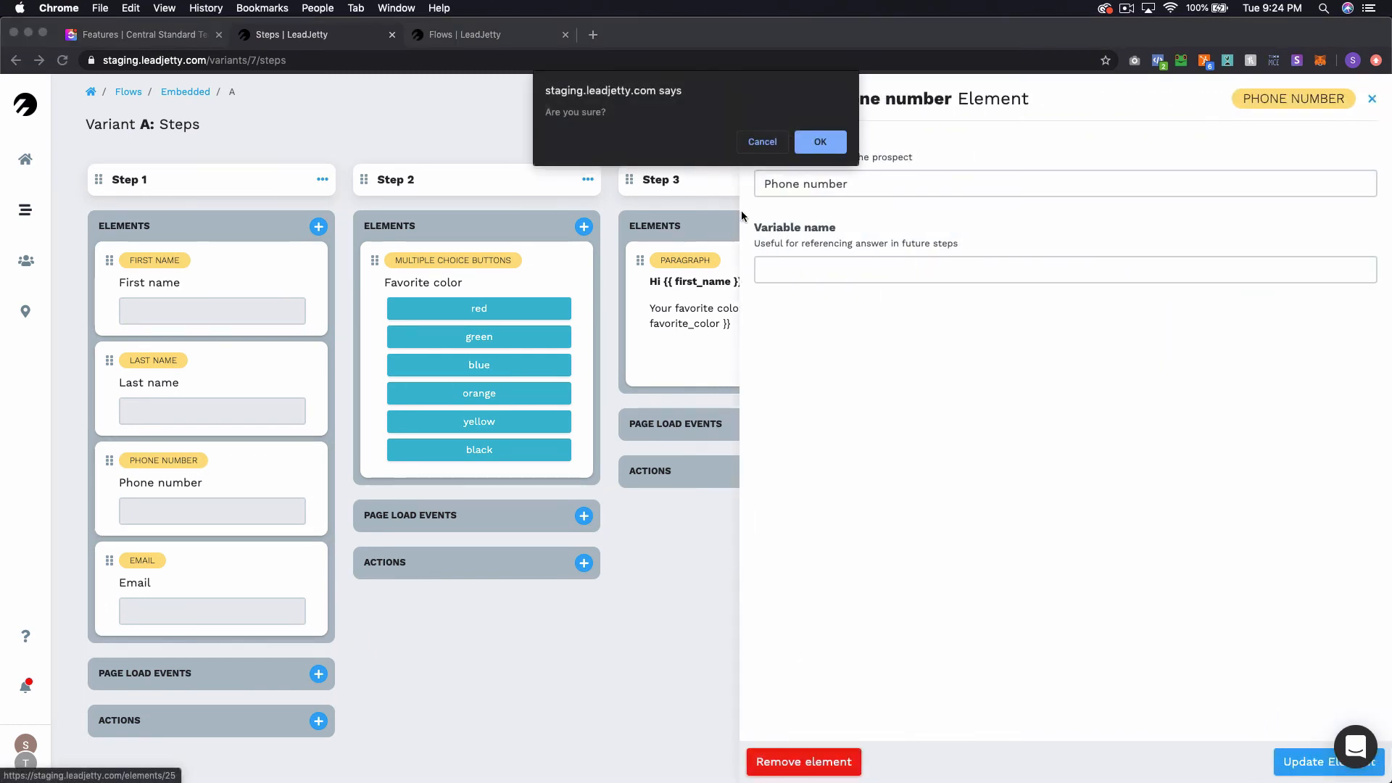
left_click(819, 143)
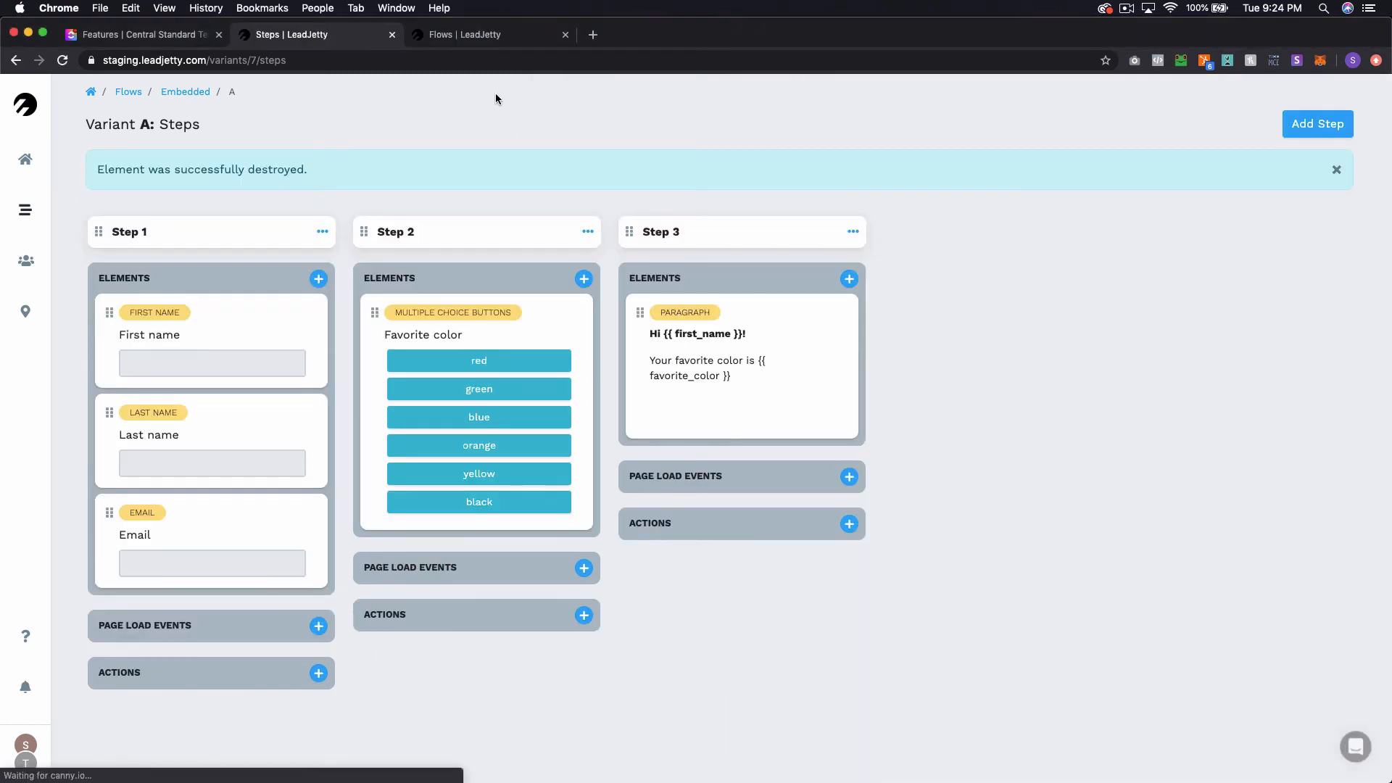
Reload the test page and submit the embedded form with a first name, a last name and an e-mail address.
key("super+grave")
key("super+r")
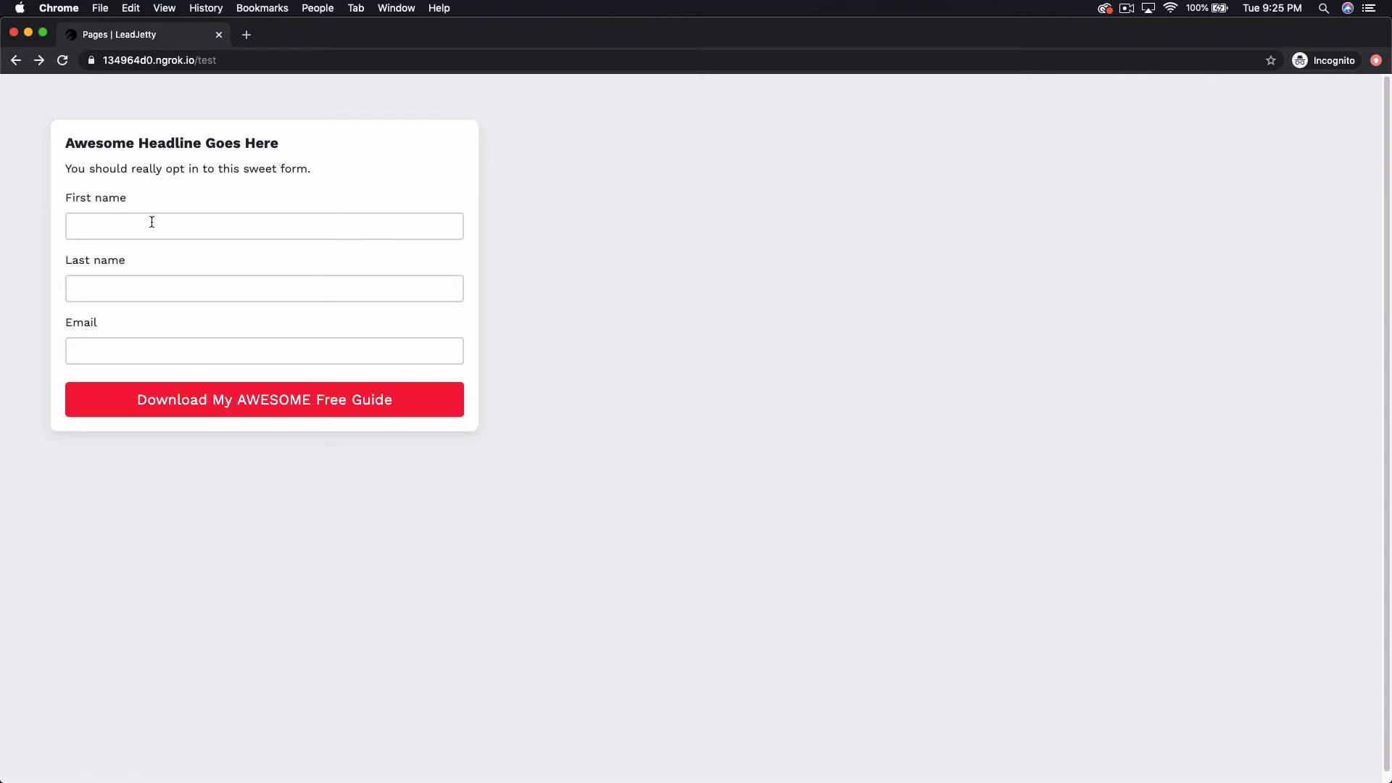
left_click(151, 222)
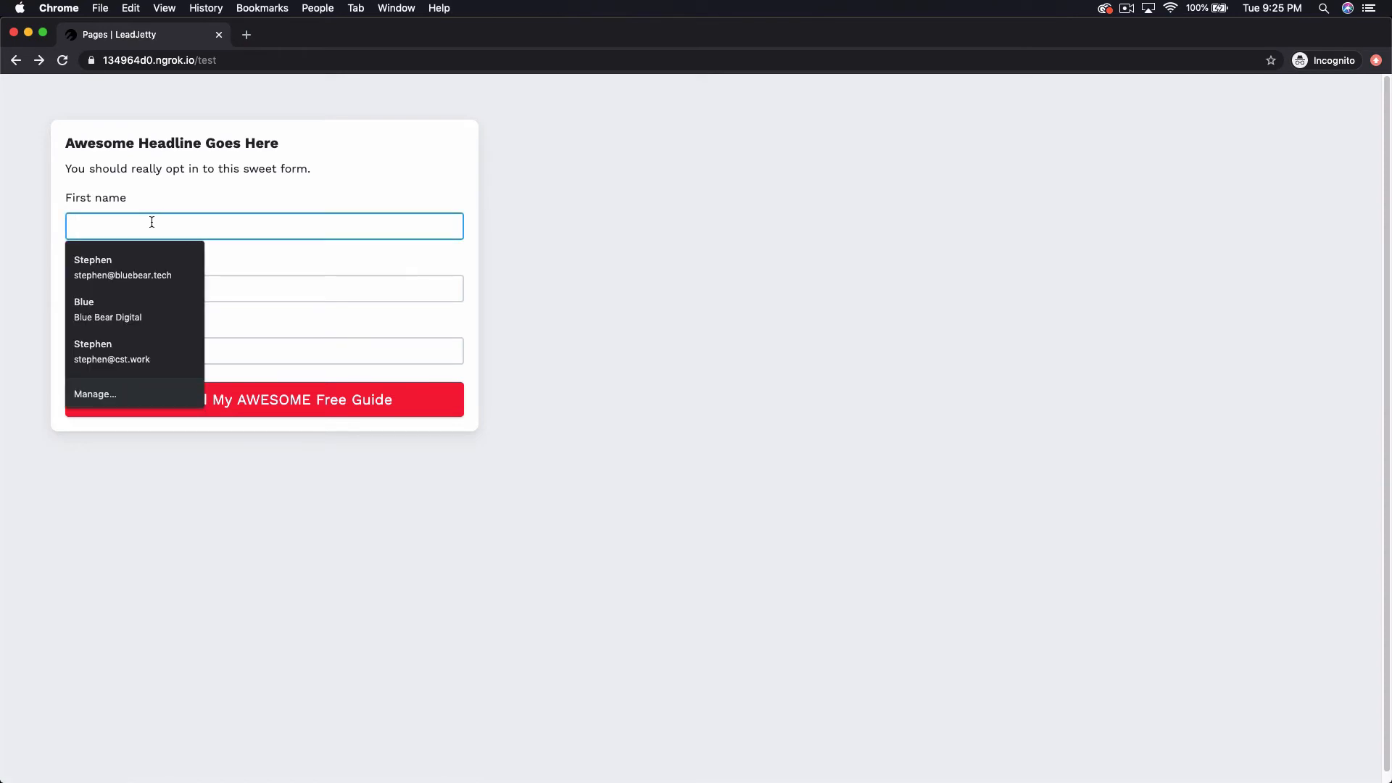
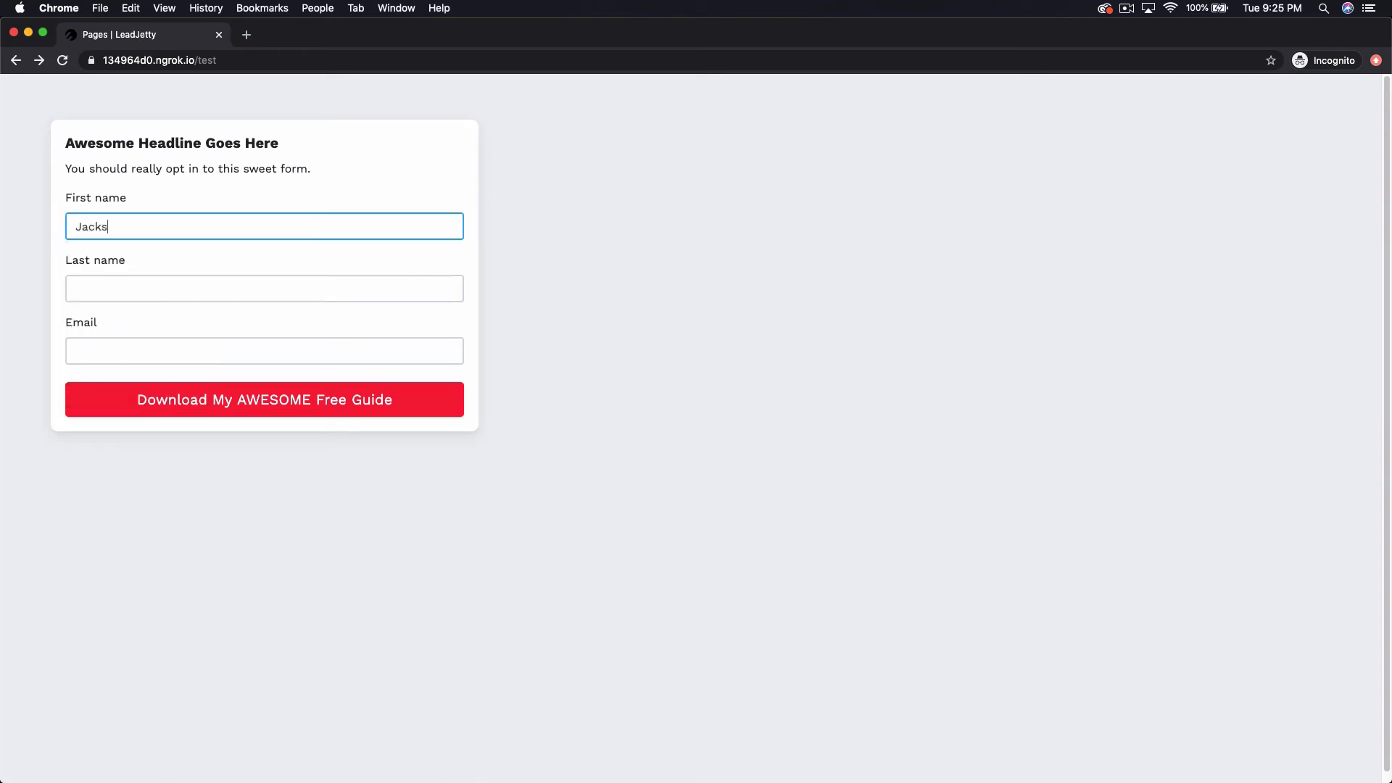
key("Tab")
key("Tab")
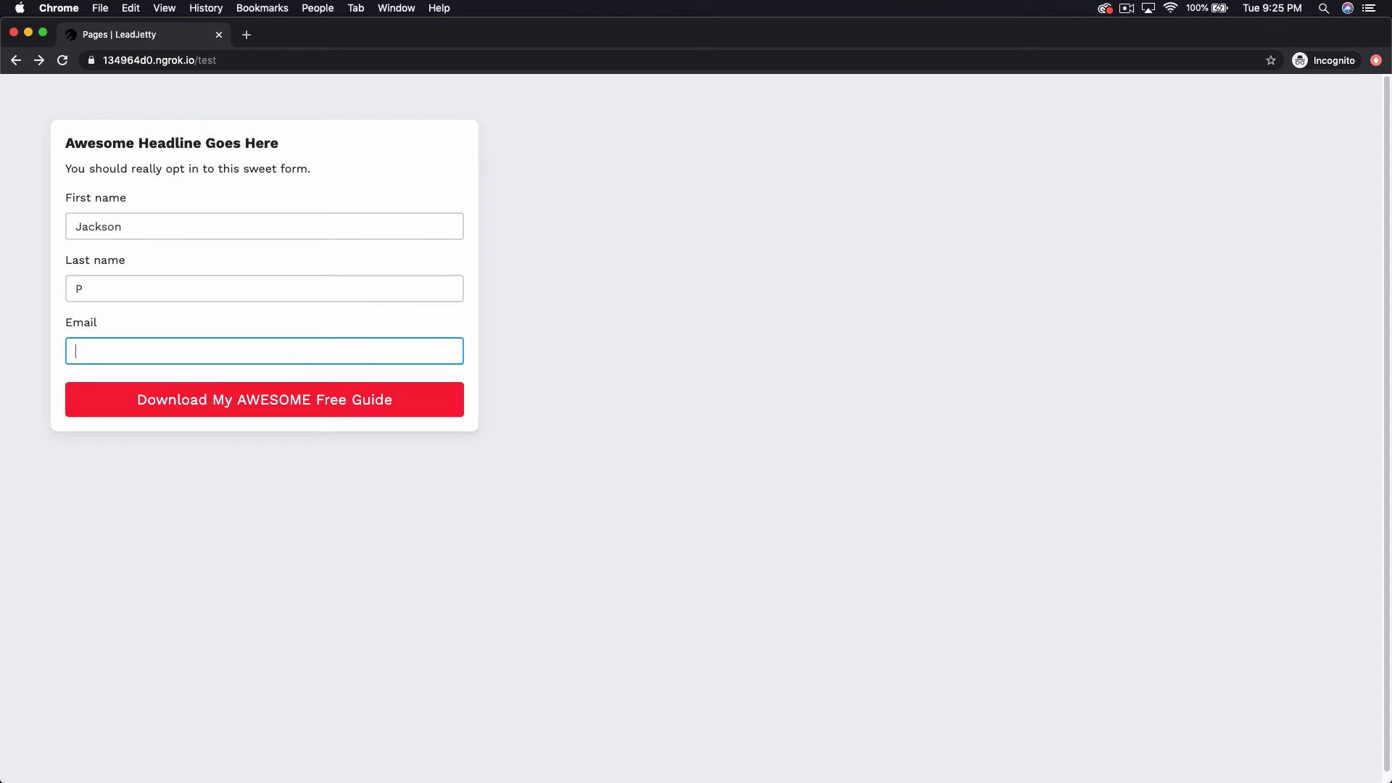
key("BackSpace")
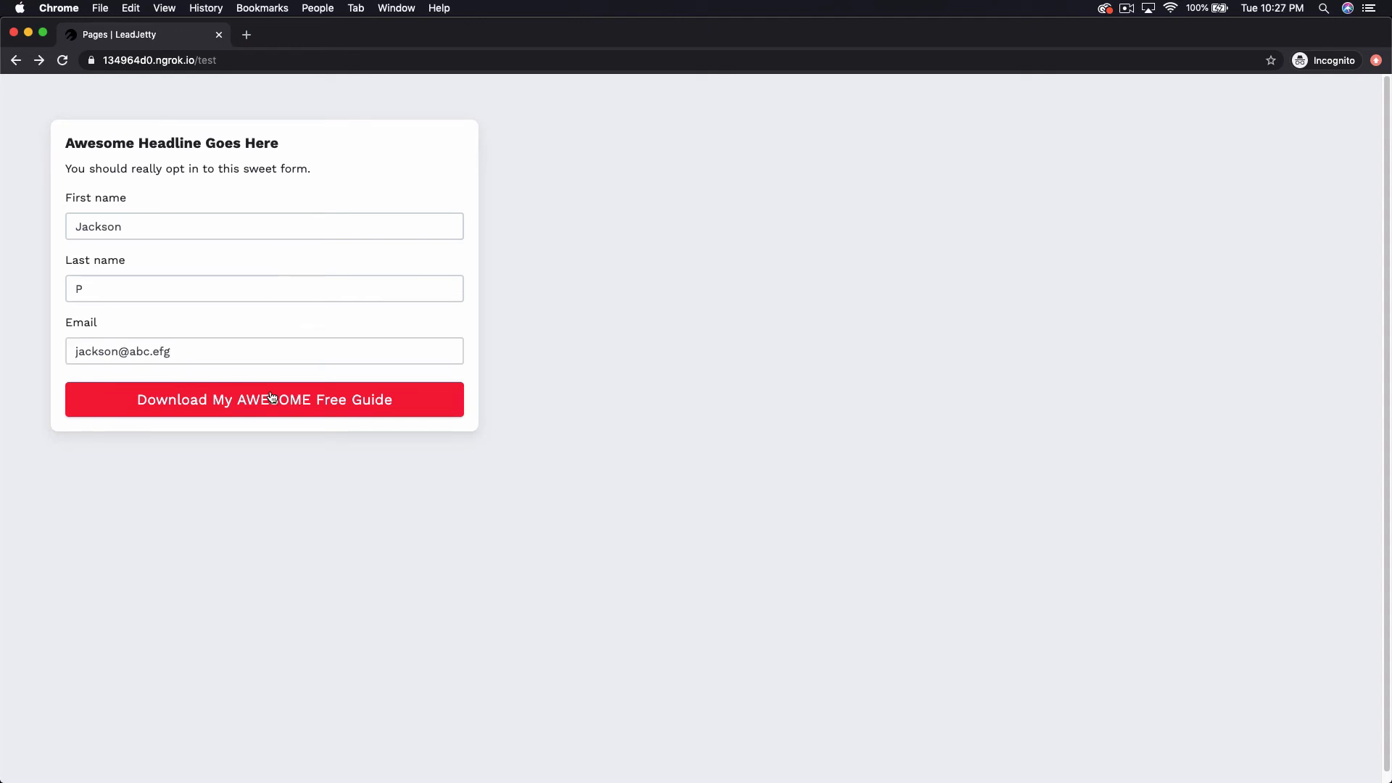
left_click(274, 403)
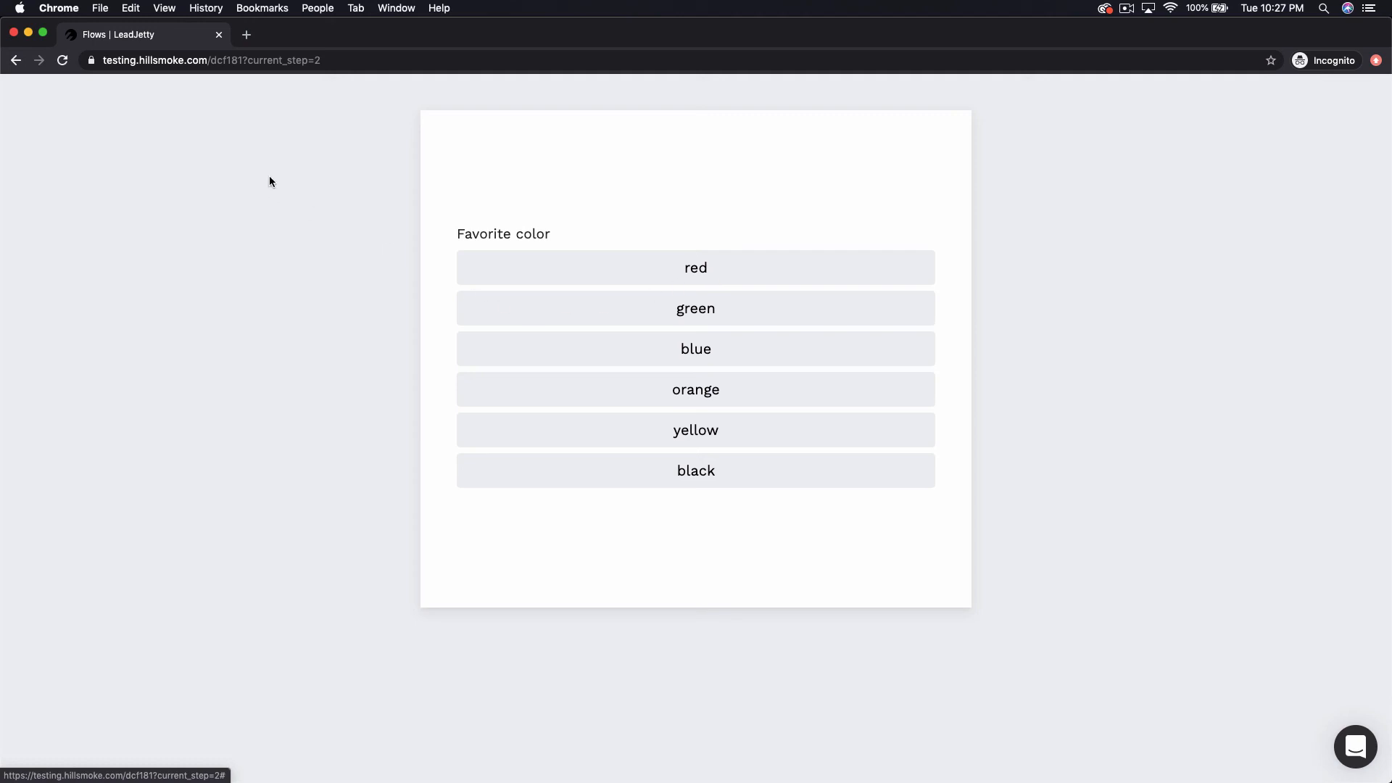
Pick orange as the favorite color, then move back and forward through the flow's pages in the browser history.
left_click(710, 390)
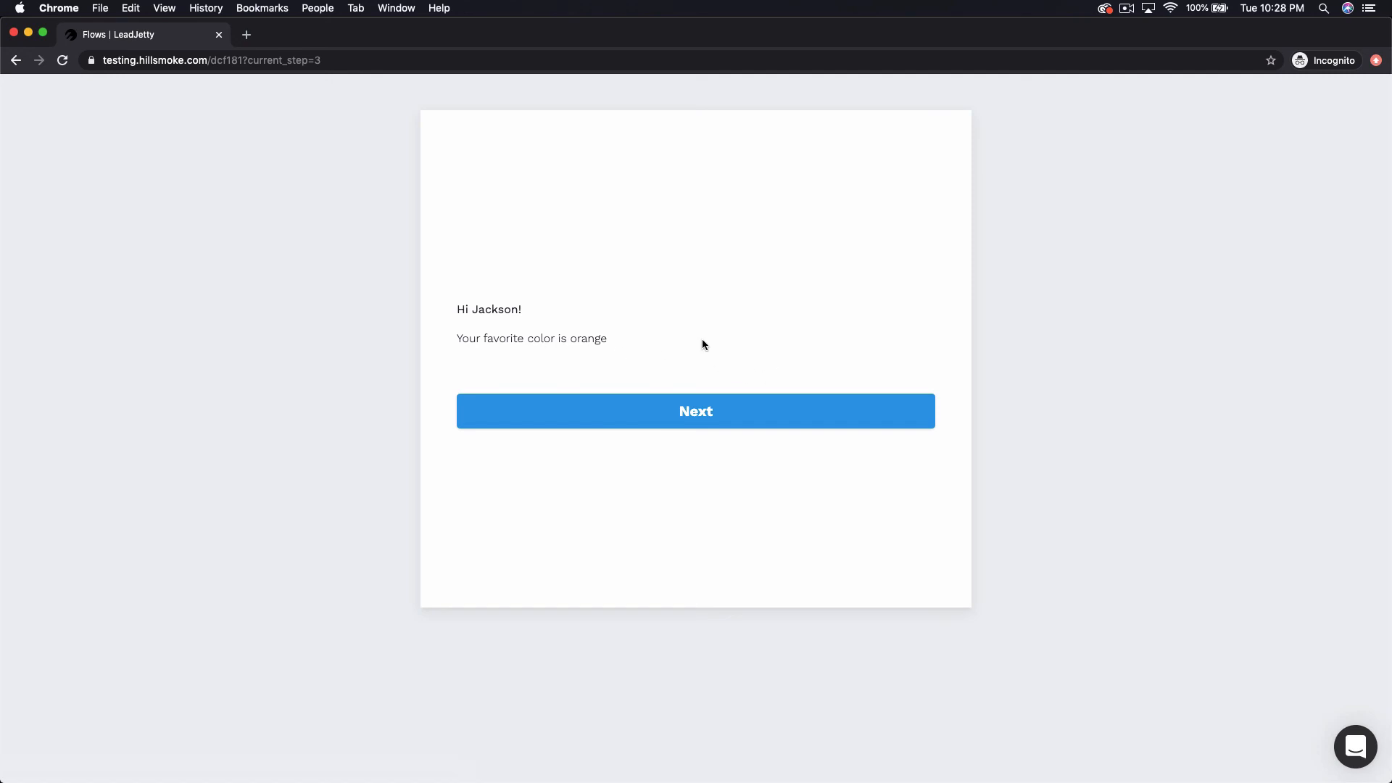
left_click(16, 61)
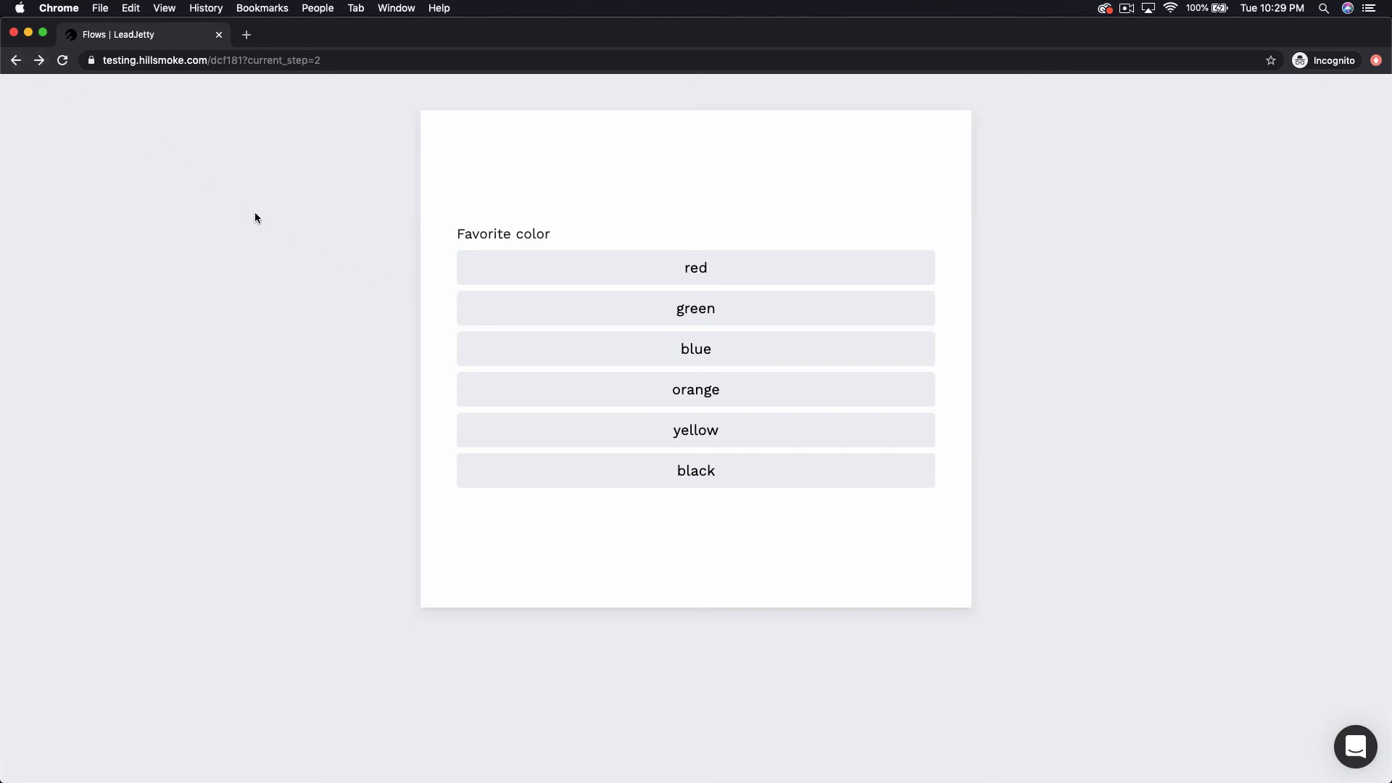
left_click(16, 60)
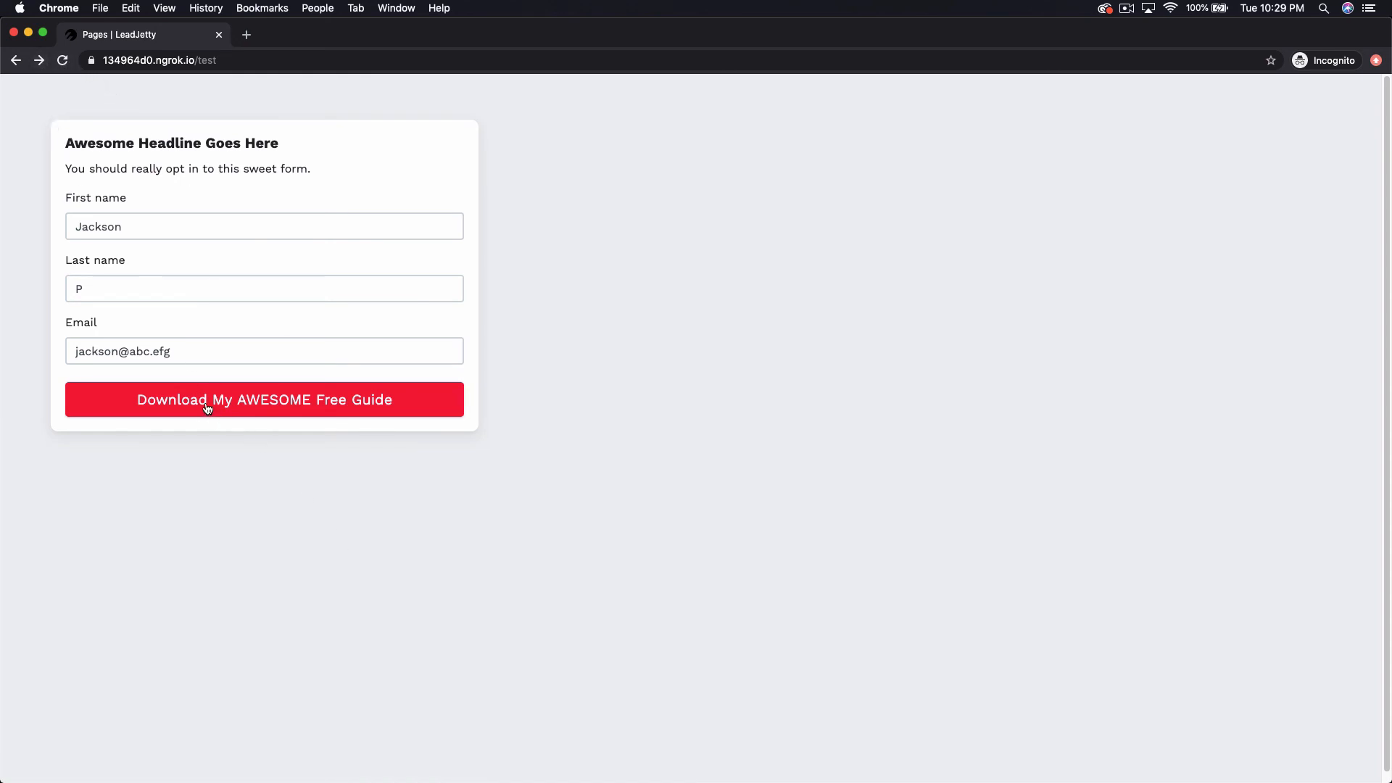
left_click(40, 64)
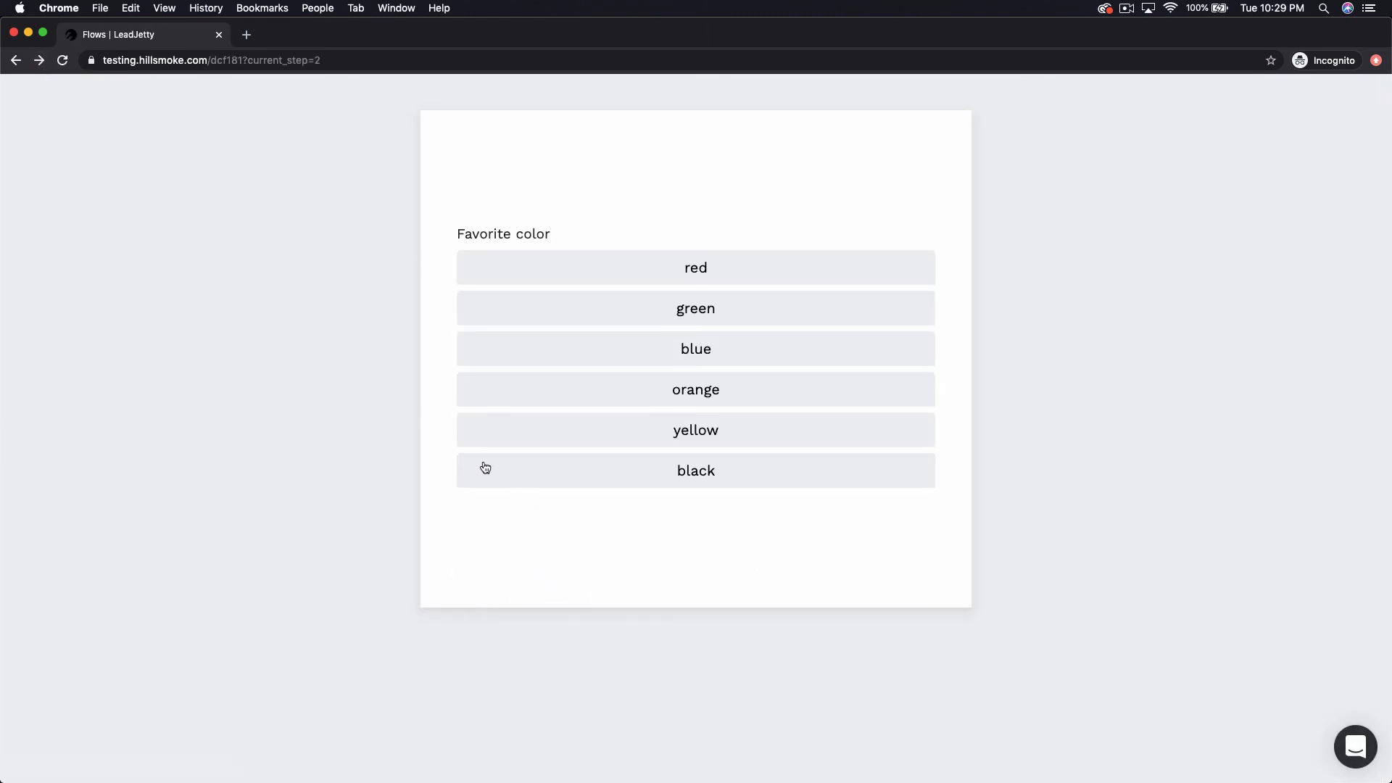
left_click(16, 61)
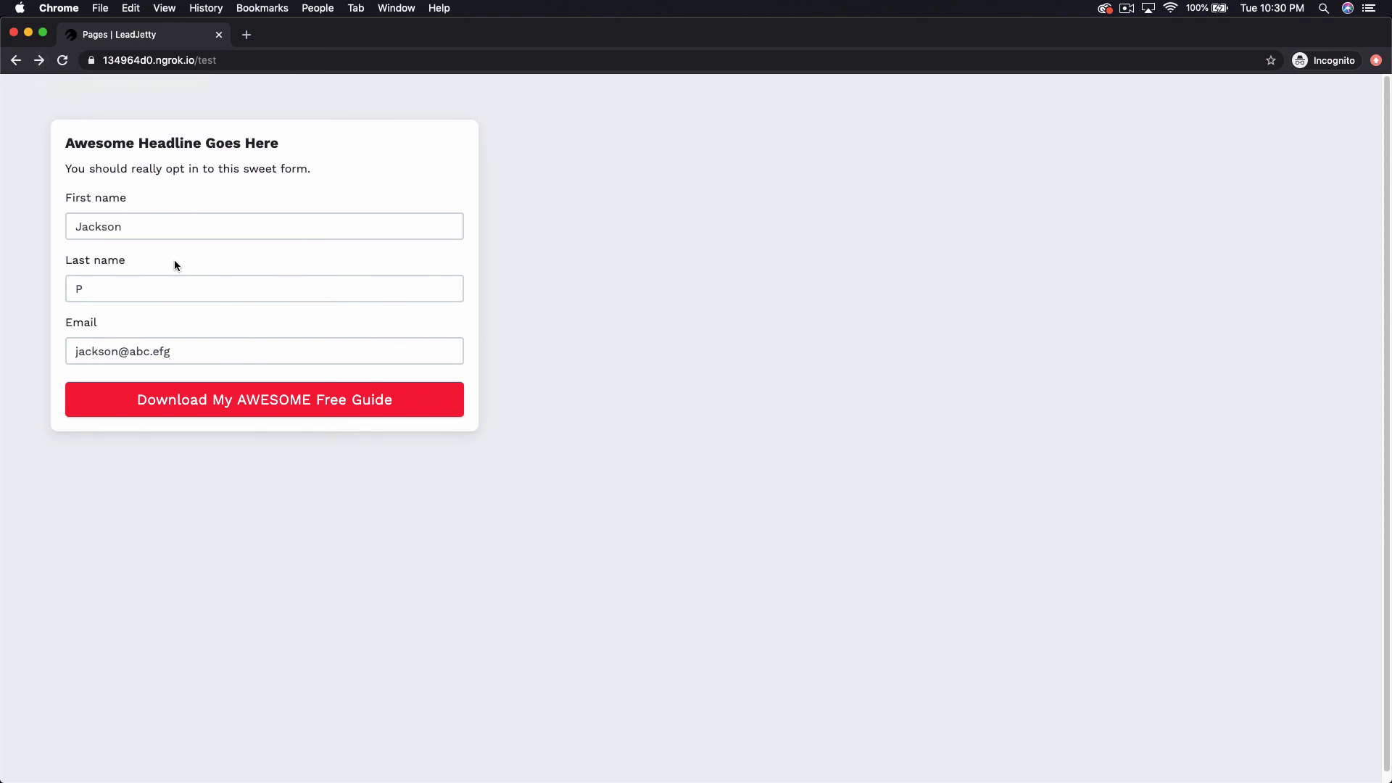
left_click(39, 60)
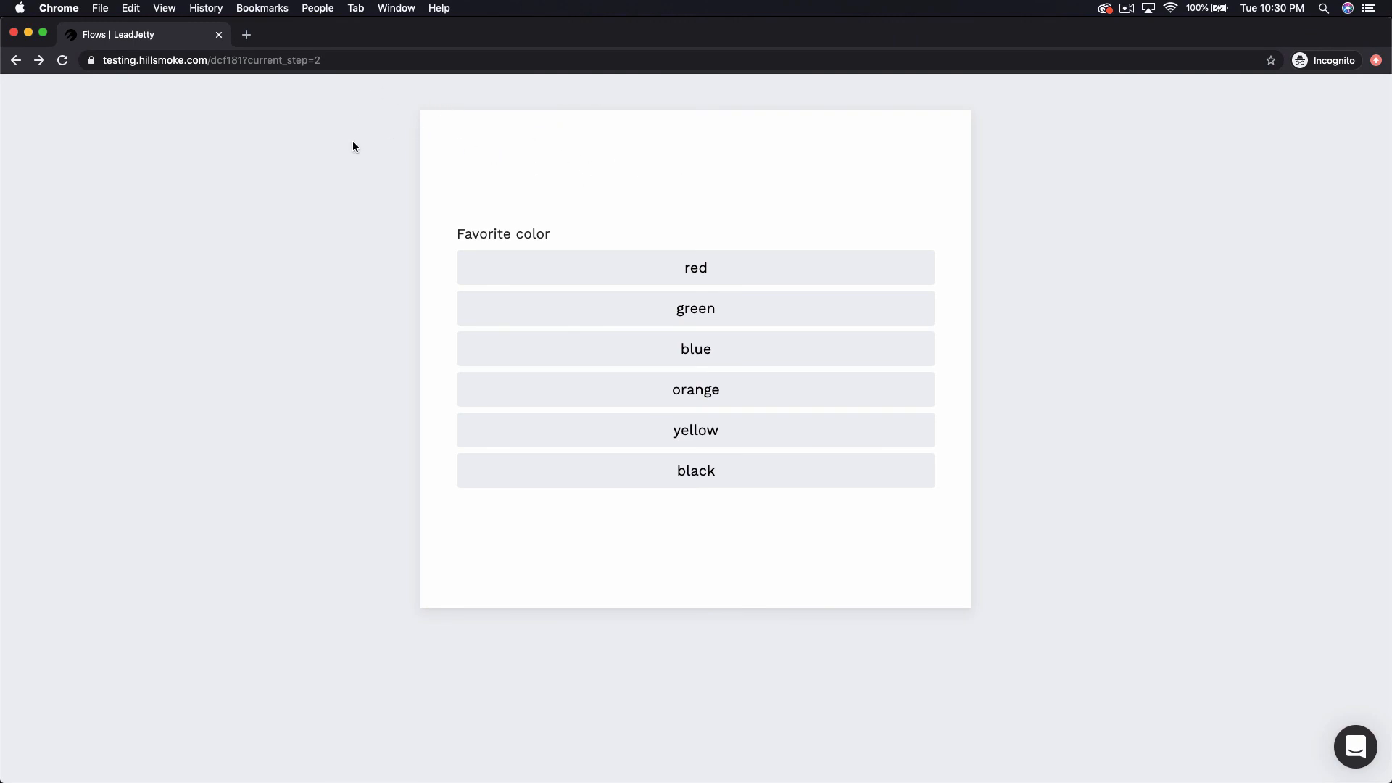
left_click(39, 61)
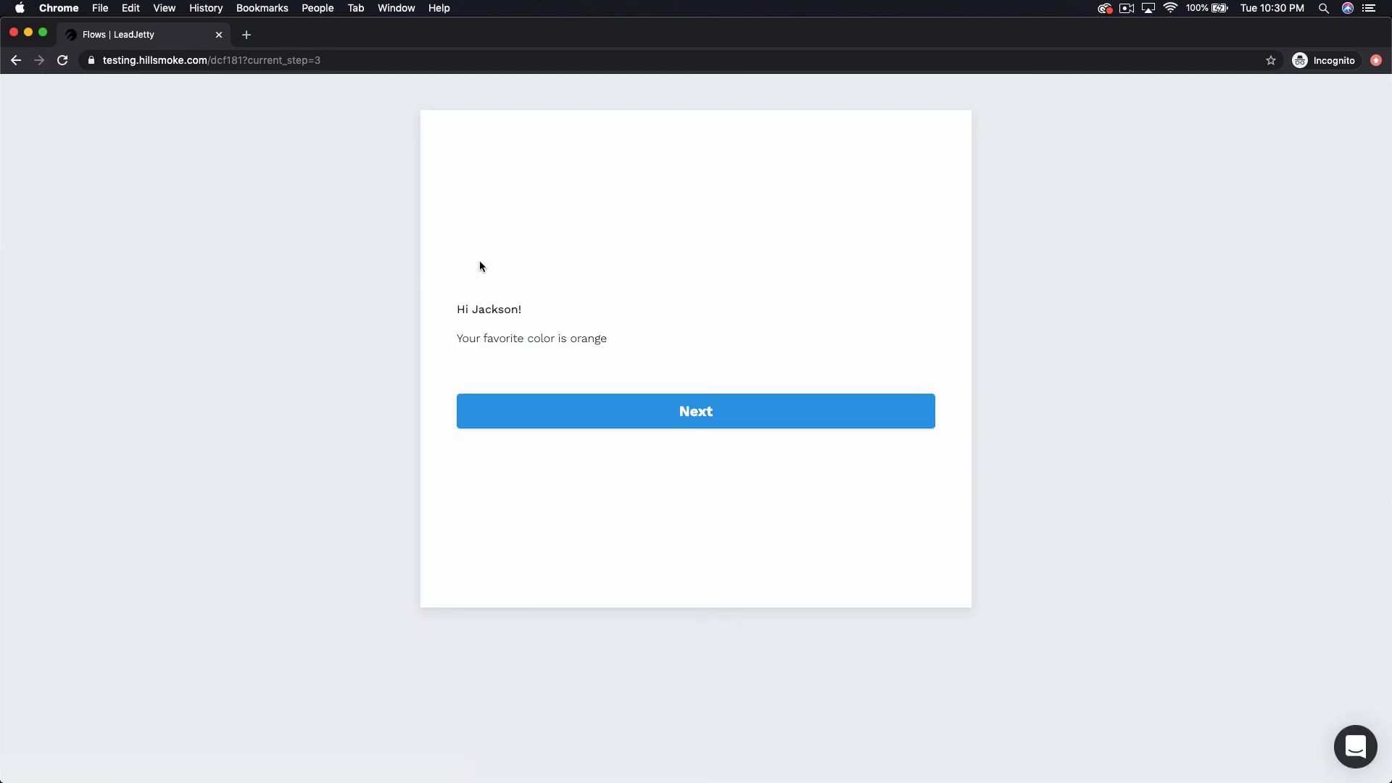